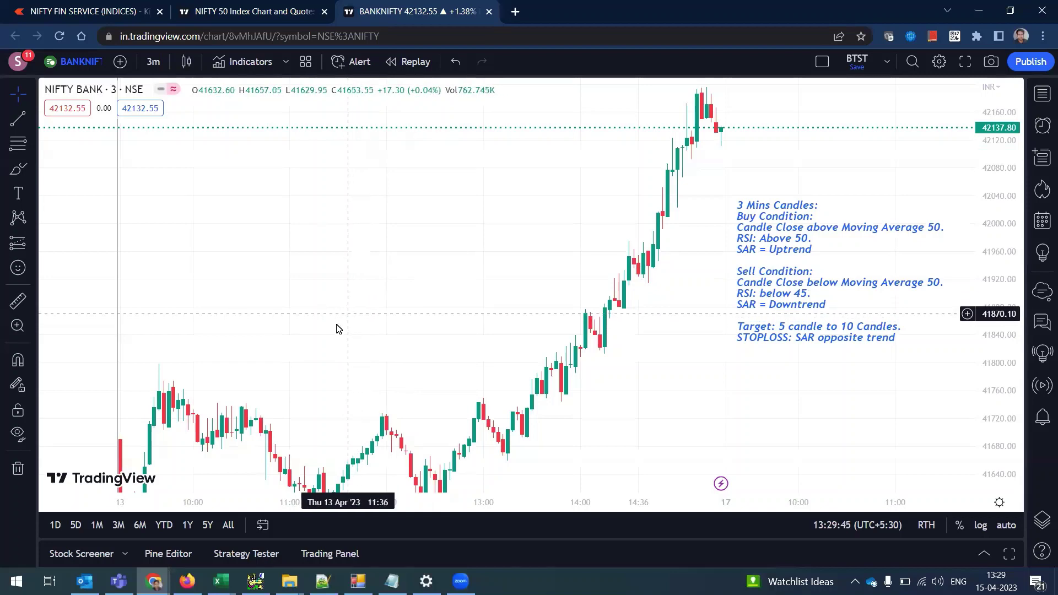
Step: Examine the Nifty Bank 3-minute candles from the 12 April close through 13 April, along with the buy and sell condition notes
left_click_drag(419, 272, 419, 306)
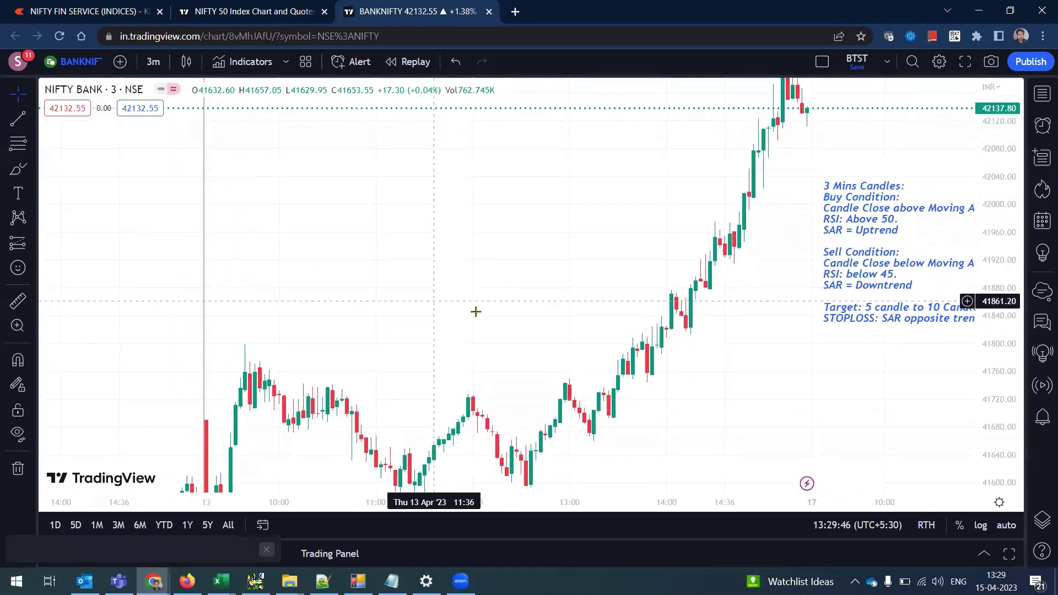
left_click(267, 486)
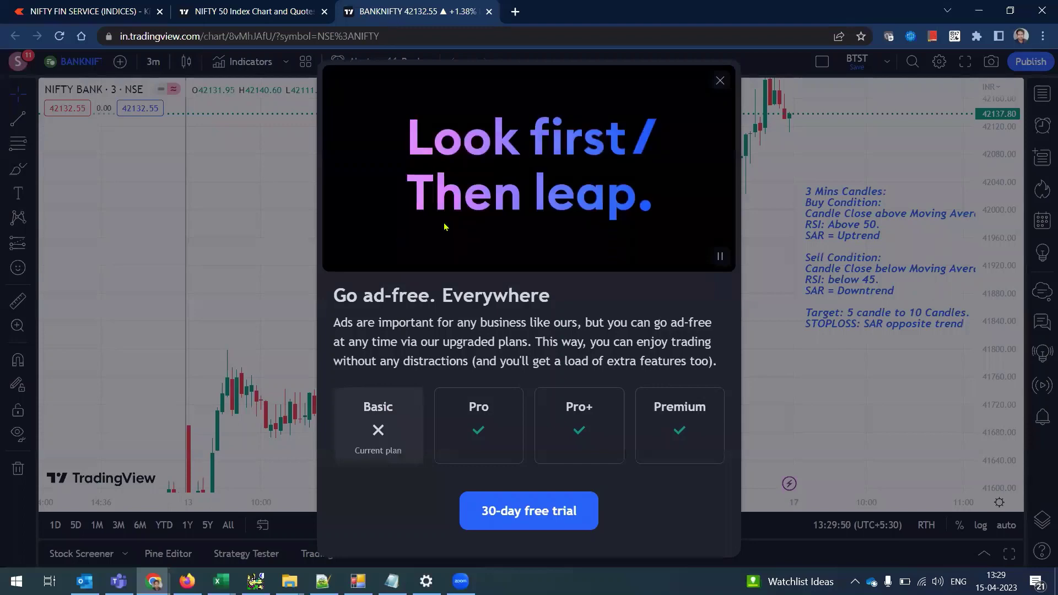
left_click(720, 80)
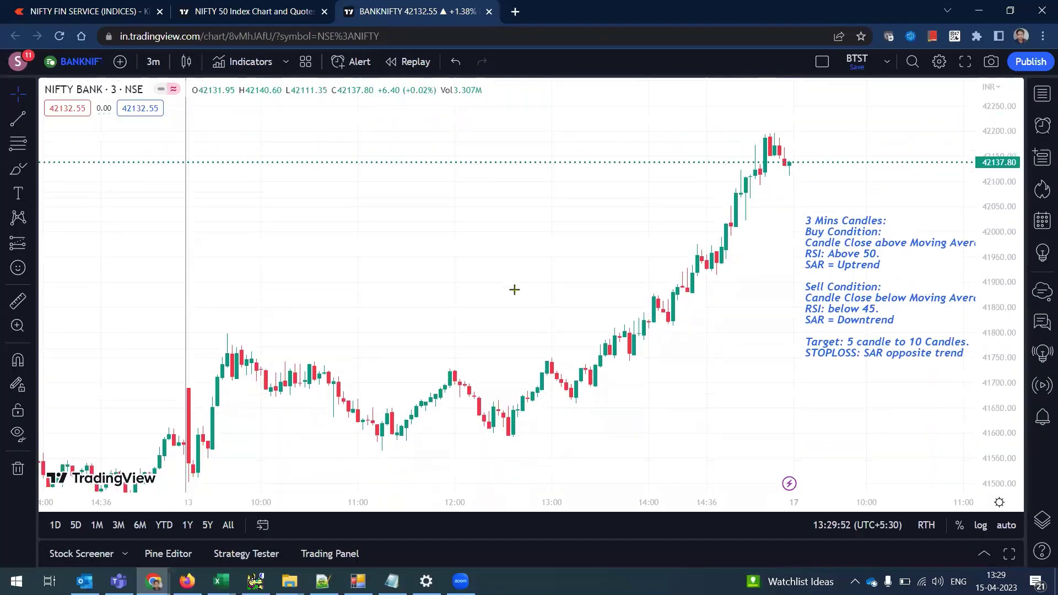
left_click_drag(309, 291, 433, 267)
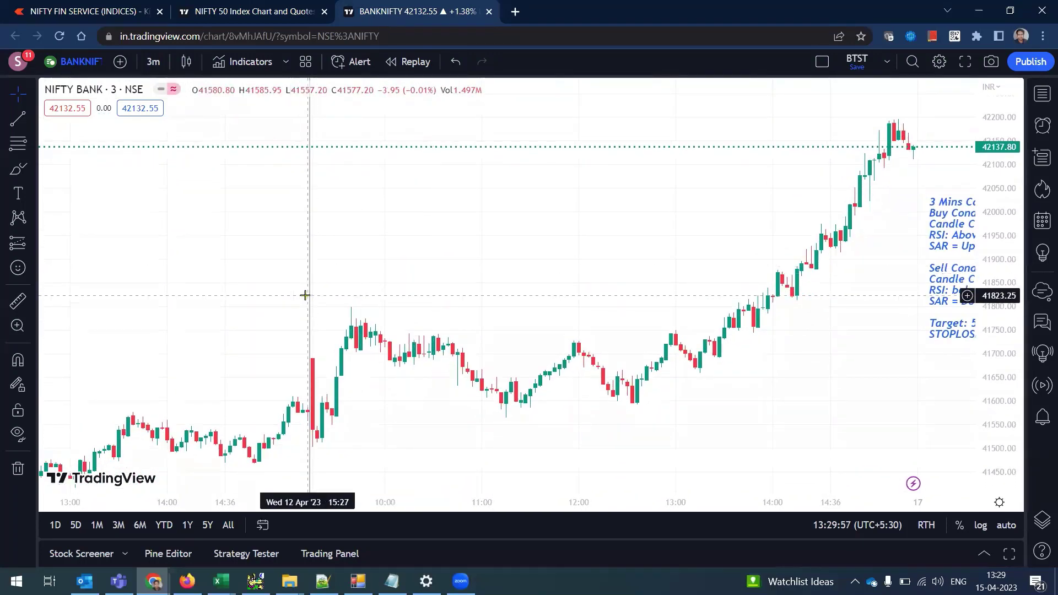
left_click_drag(618, 263, 465, 257)
scroll(465, 257, "down", 3)
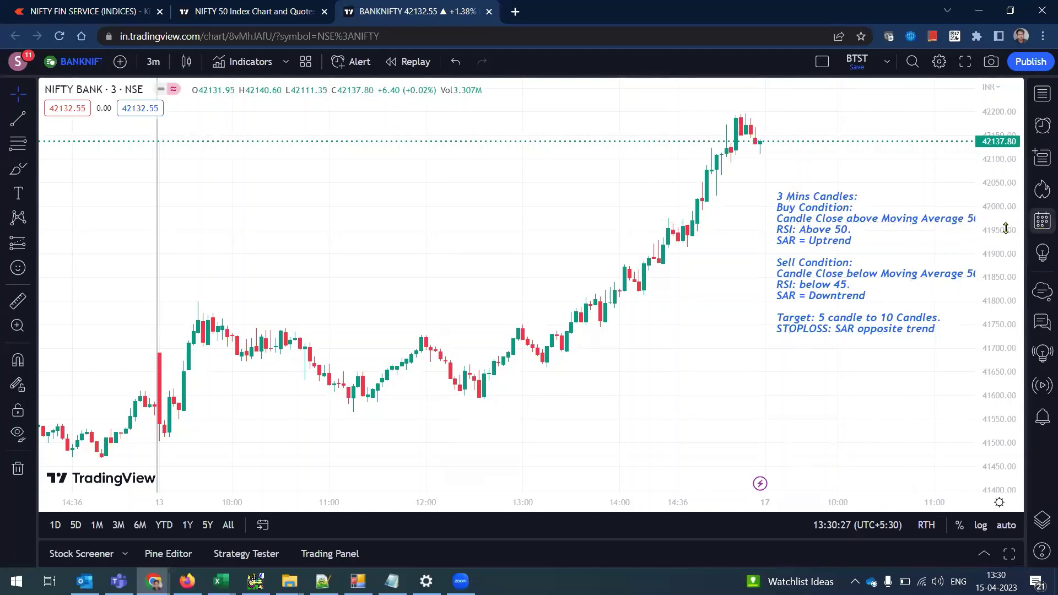
left_click_drag(716, 248, 711, 248)
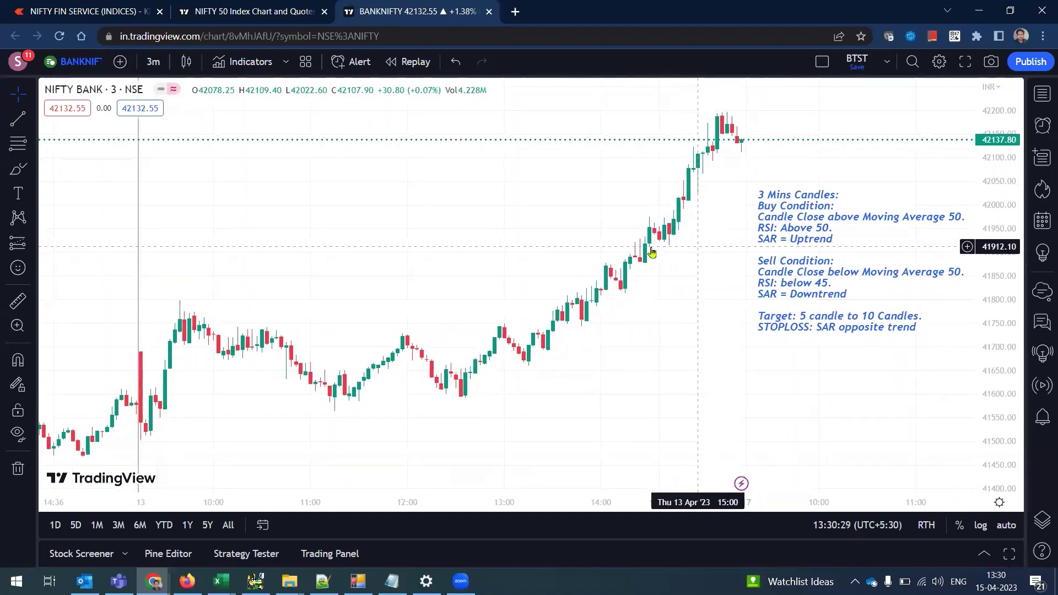
scroll(634, 242, "left", 2)
Step: Search the indicators for "moving" and add the technical Moving Average indicator to the chart
left_click(261, 64)
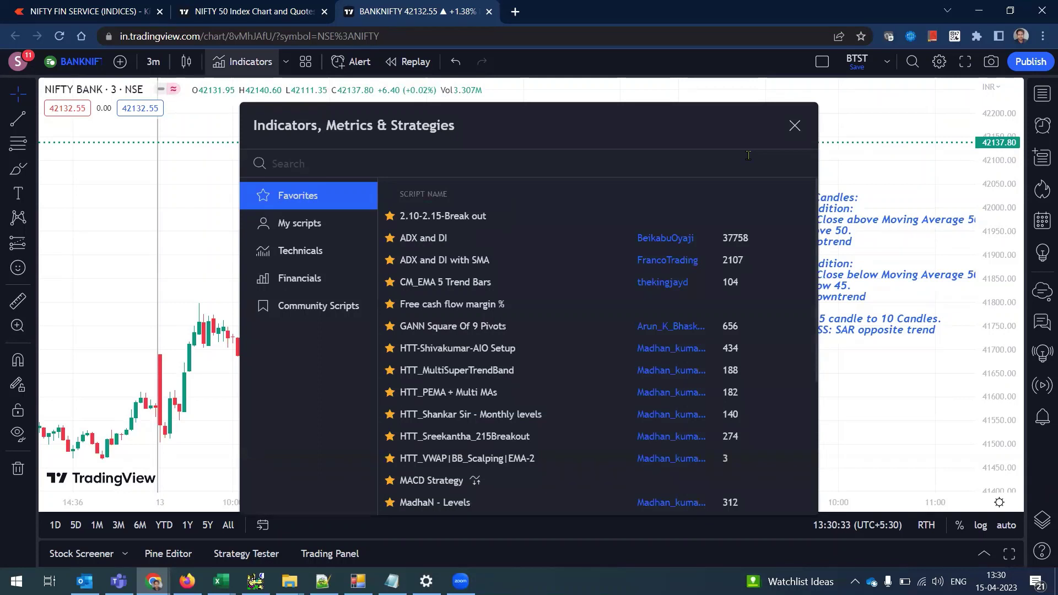
type("moving")
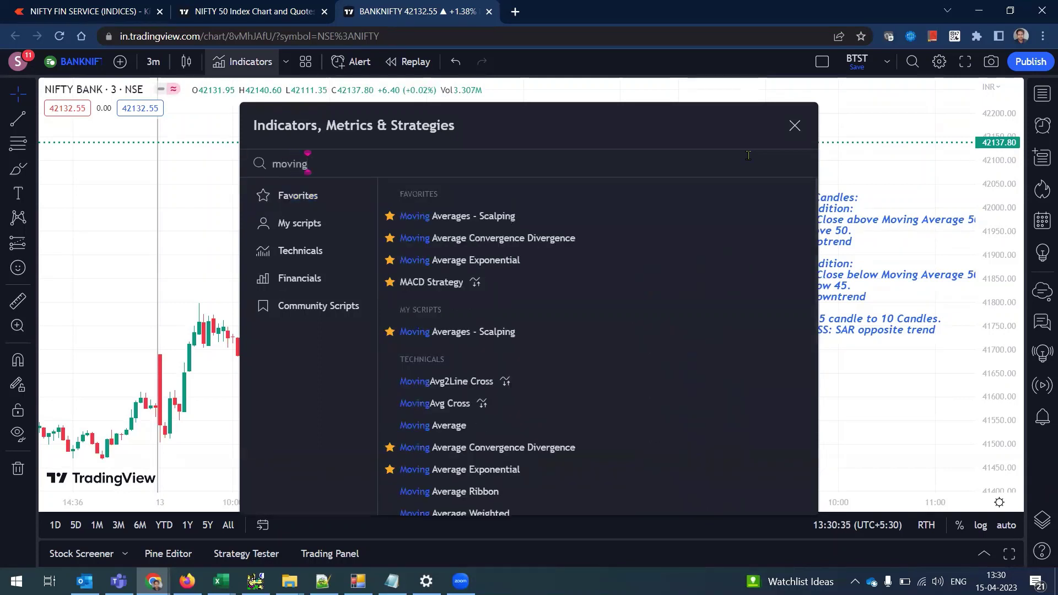
left_click(517, 428)
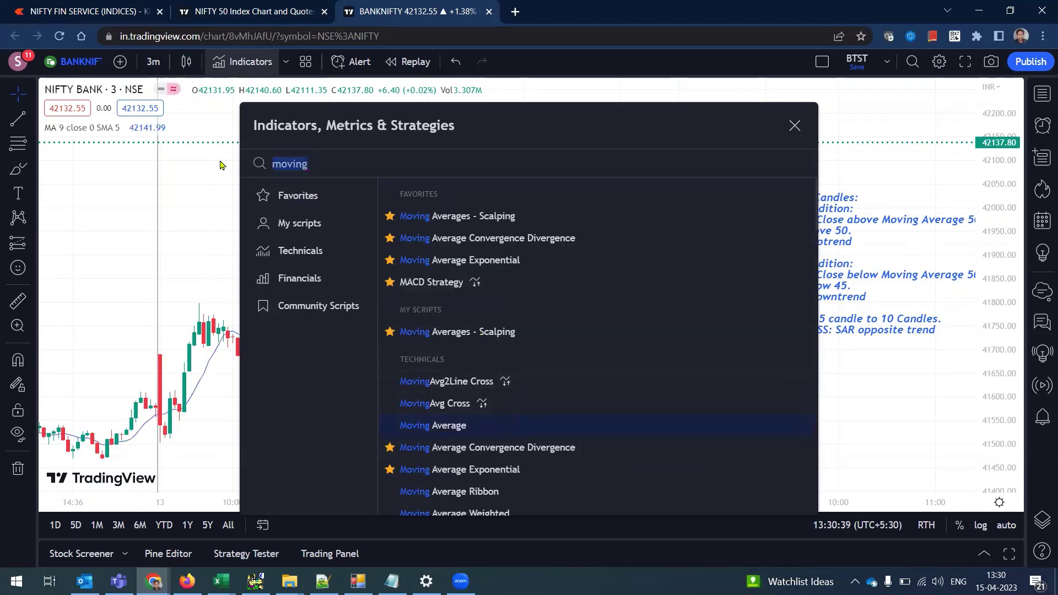
left_click(795, 126)
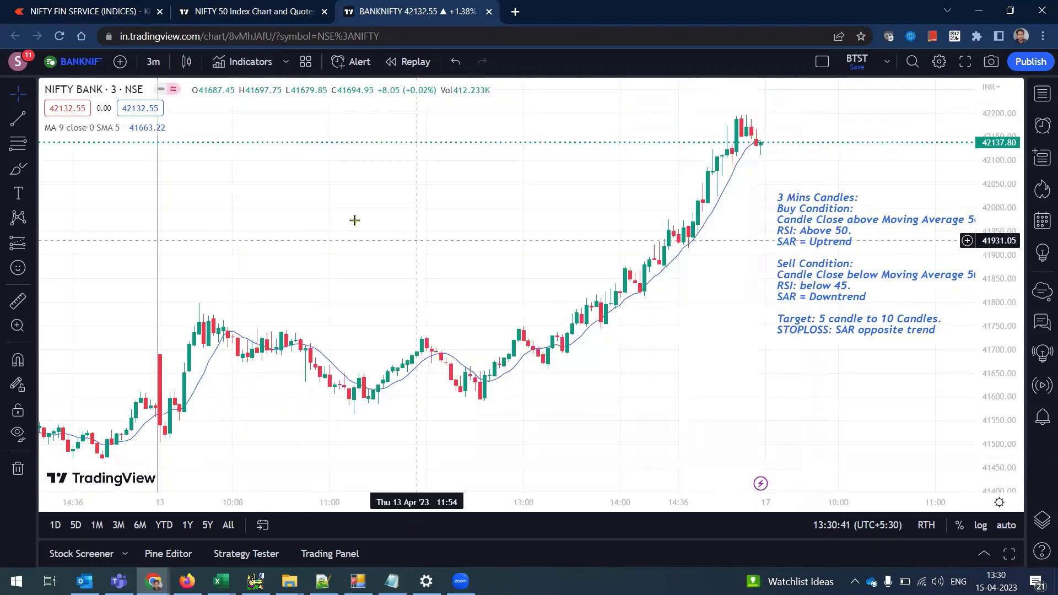
Step: Set the moving average's main length to 95 in its indicator settings
left_click(151, 127)
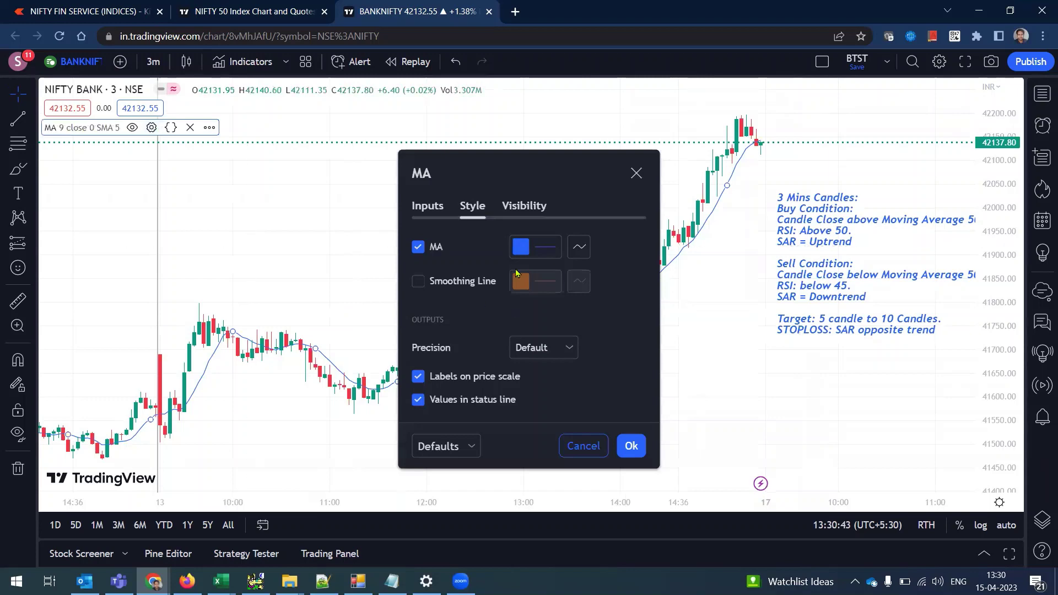
left_click(429, 208)
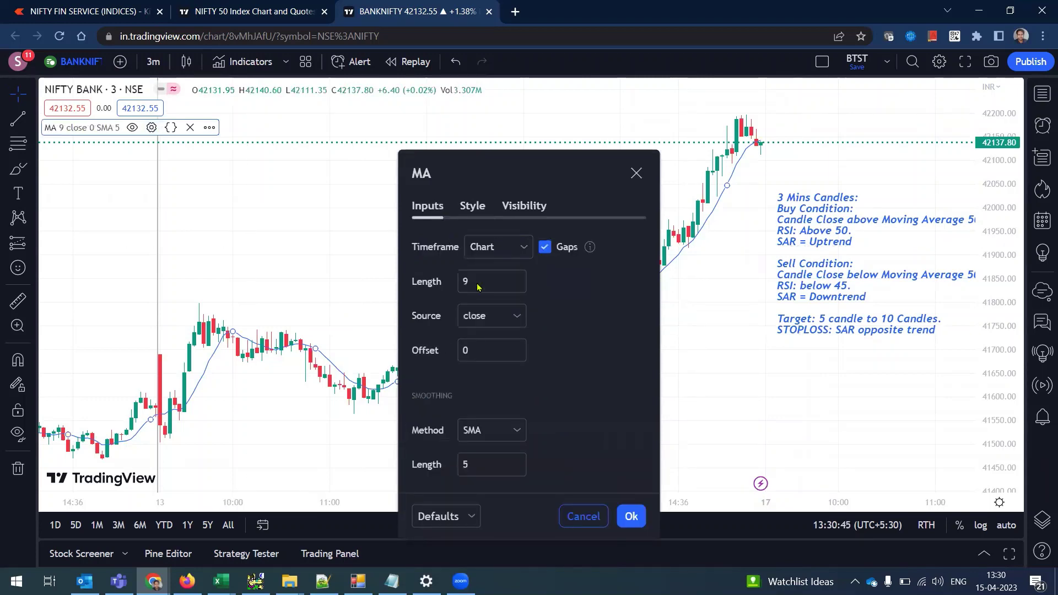
left_click(500, 288)
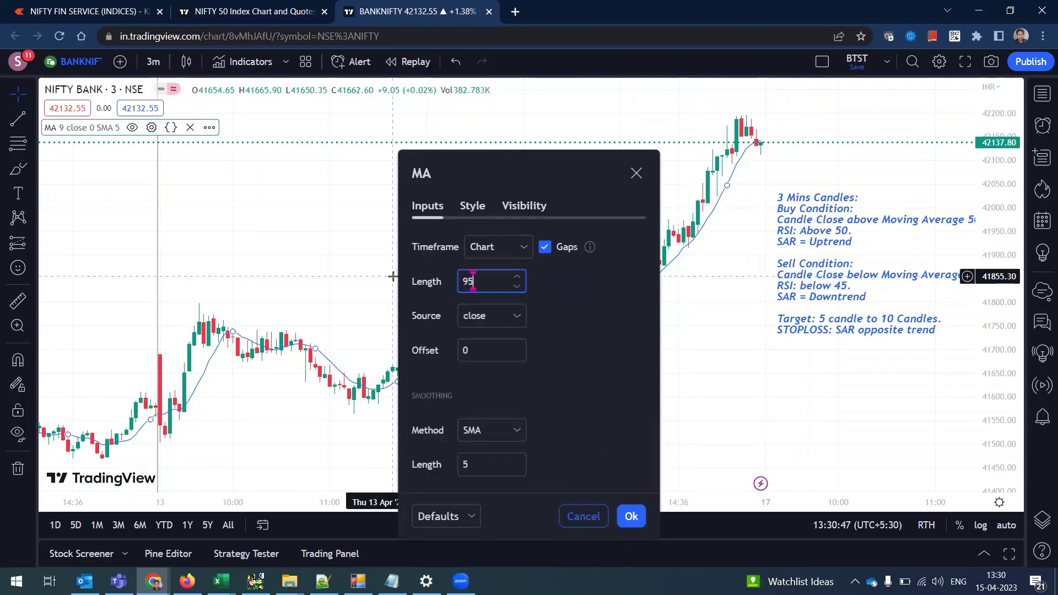
type("5")
Step: Thicken the moving average line to the third thickness option and apply the indicator settings
left_click(483, 207)
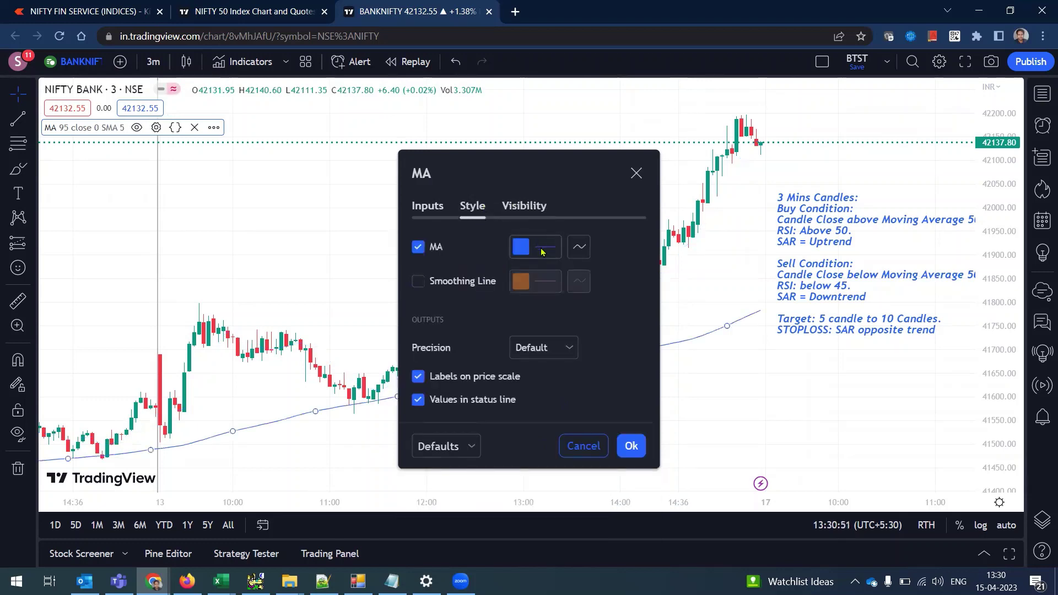
left_click(543, 252)
left_click(619, 500)
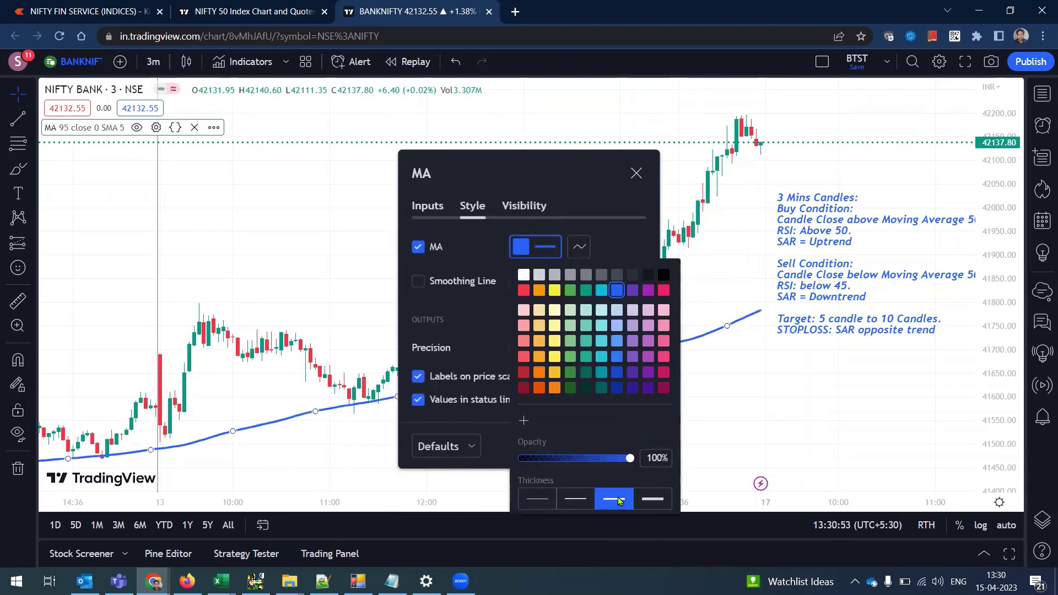
left_click(599, 191)
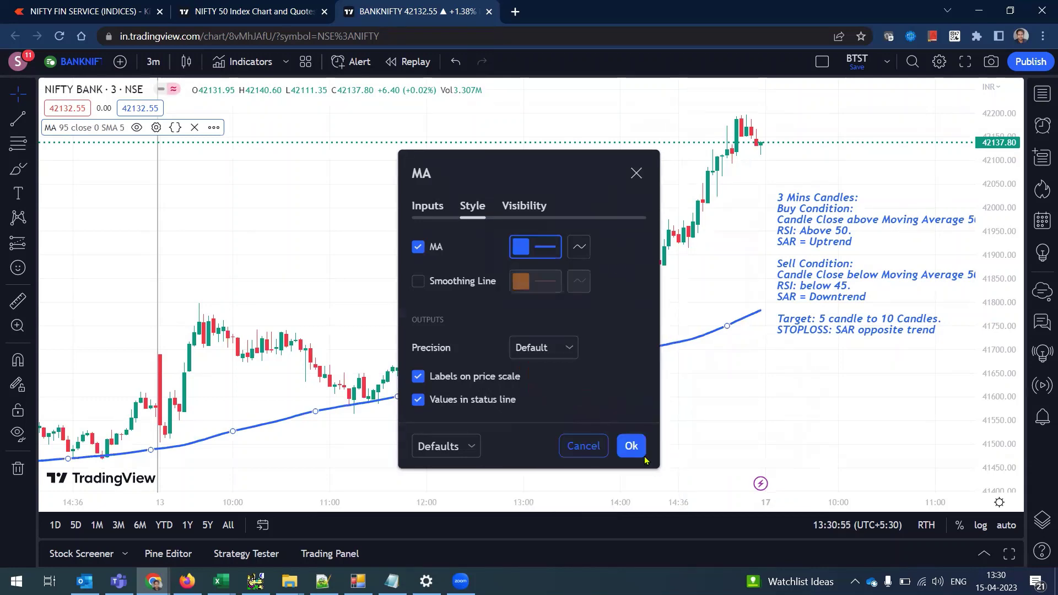
left_click(631, 446)
Step: Search the indicators for "RSI" and add the Relative Strength Index to the chart
left_click_drag(381, 353, 443, 368)
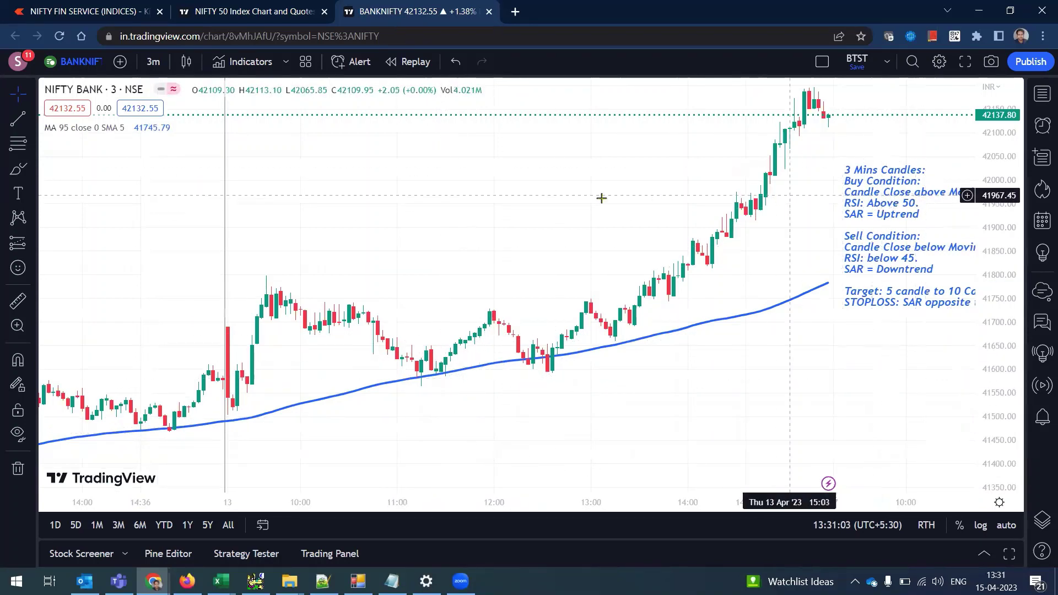
left_click_drag(586, 202, 527, 206)
scroll(844, 215, "left", 1)
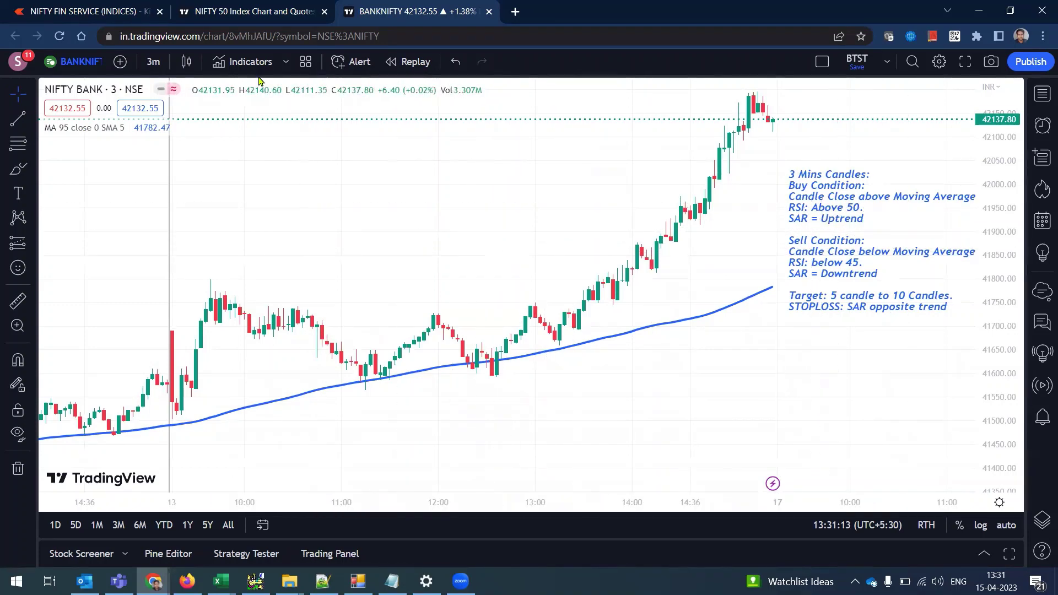
left_click(269, 63)
type("RSI")
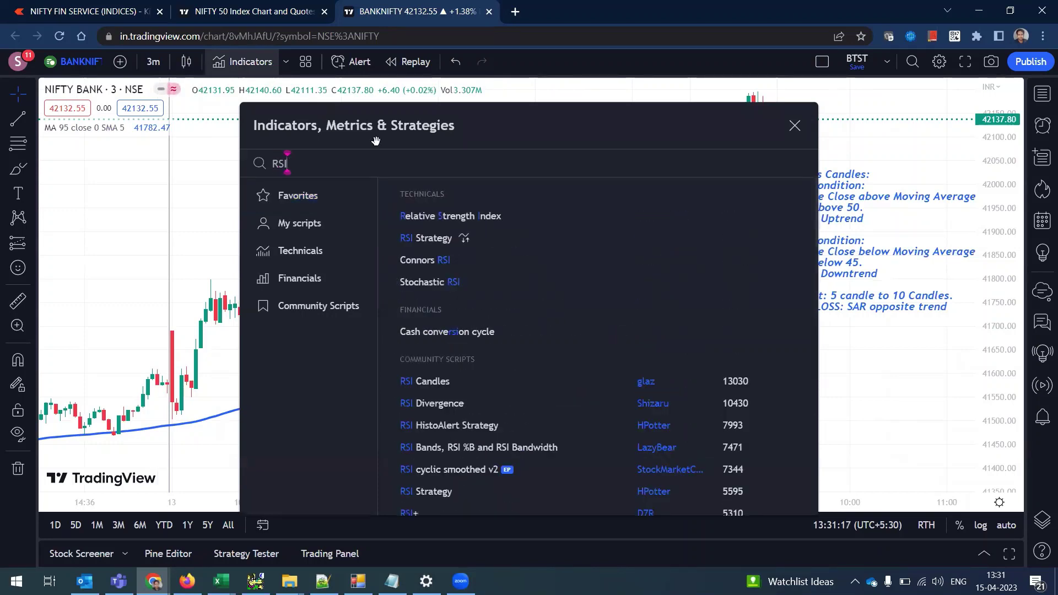
left_click(475, 217)
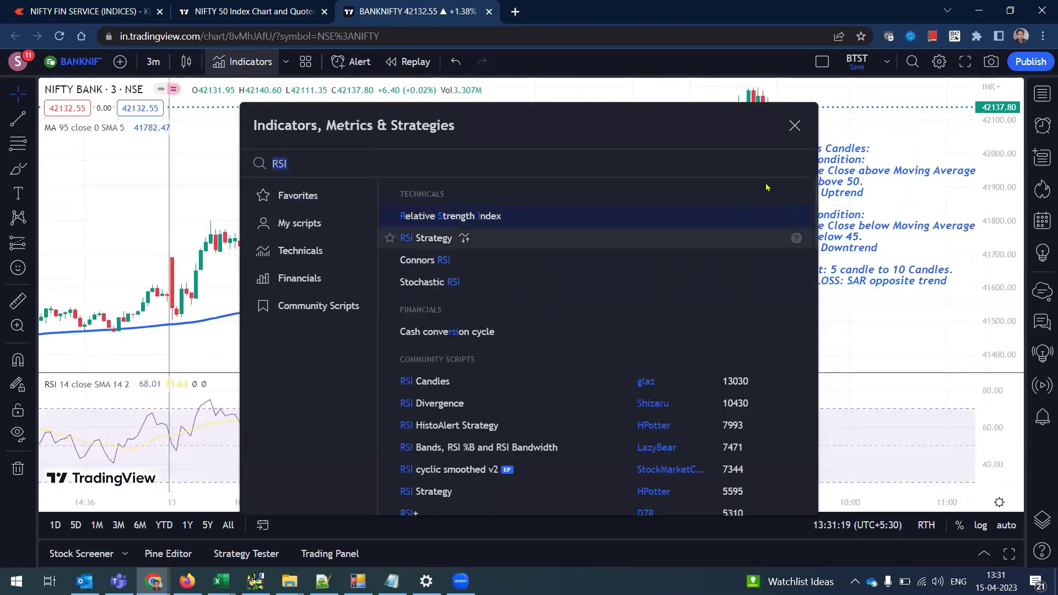
left_click(794, 127)
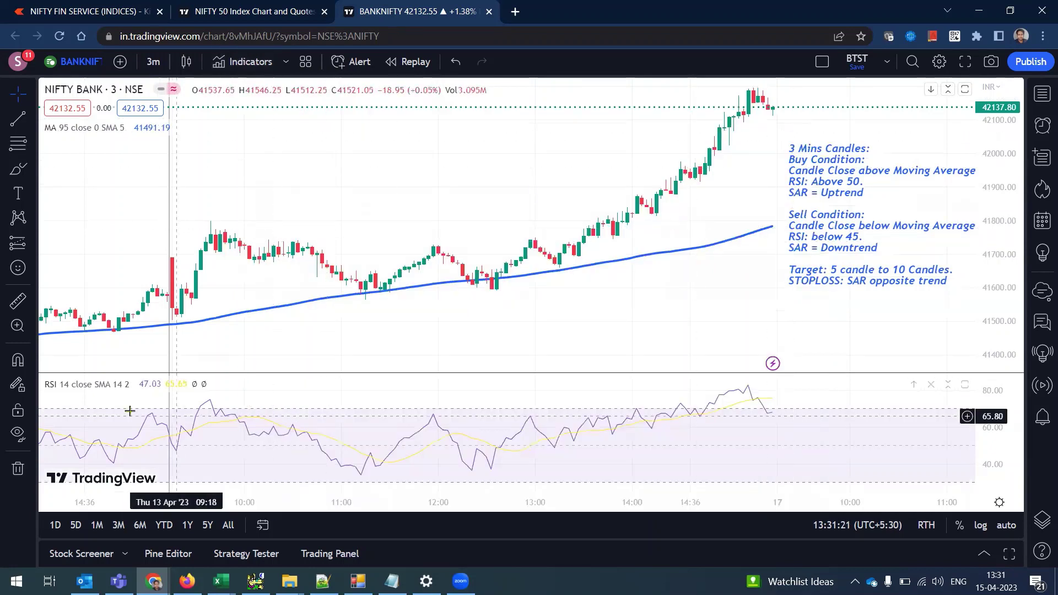
Step: Hide the RSI indicator's upper and lower bands in its style settings
left_click(161, 386)
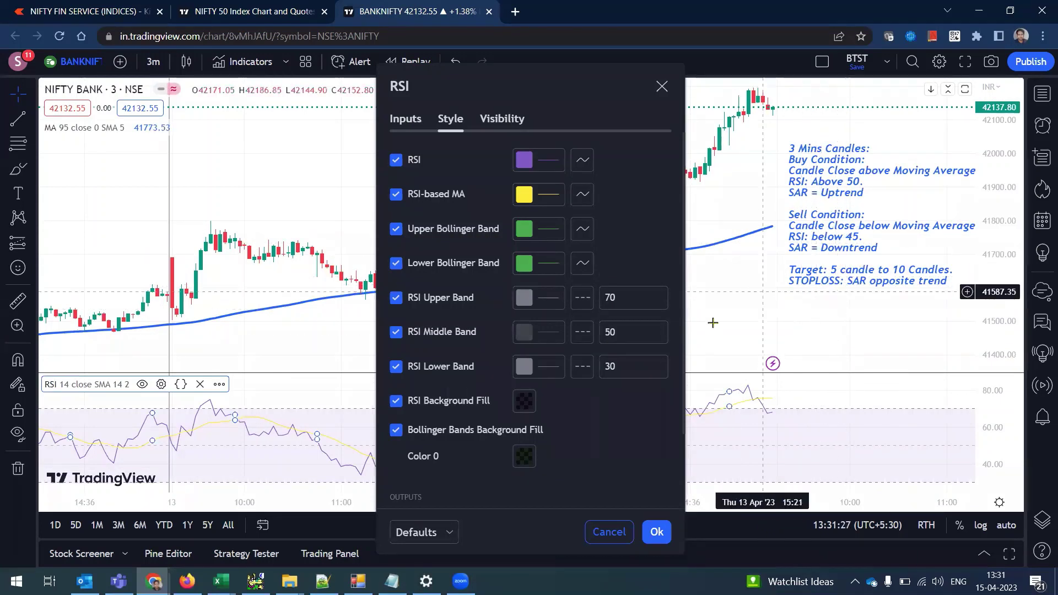
left_click(396, 298)
left_click(396, 367)
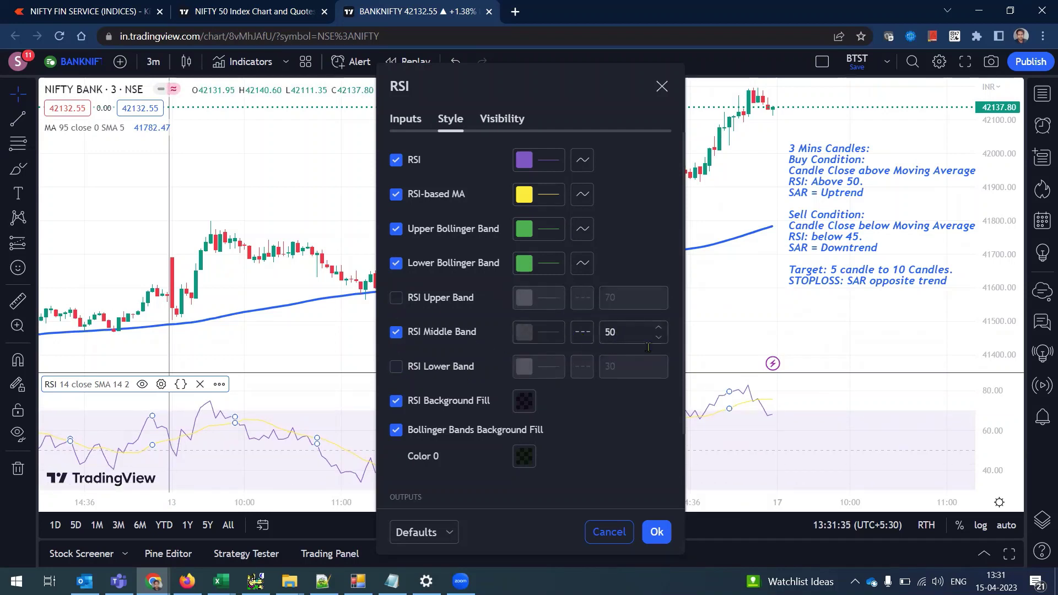
Step: Change the RSI middle band to a solid line with the thickest stroke and apply the settings
left_click(588, 340)
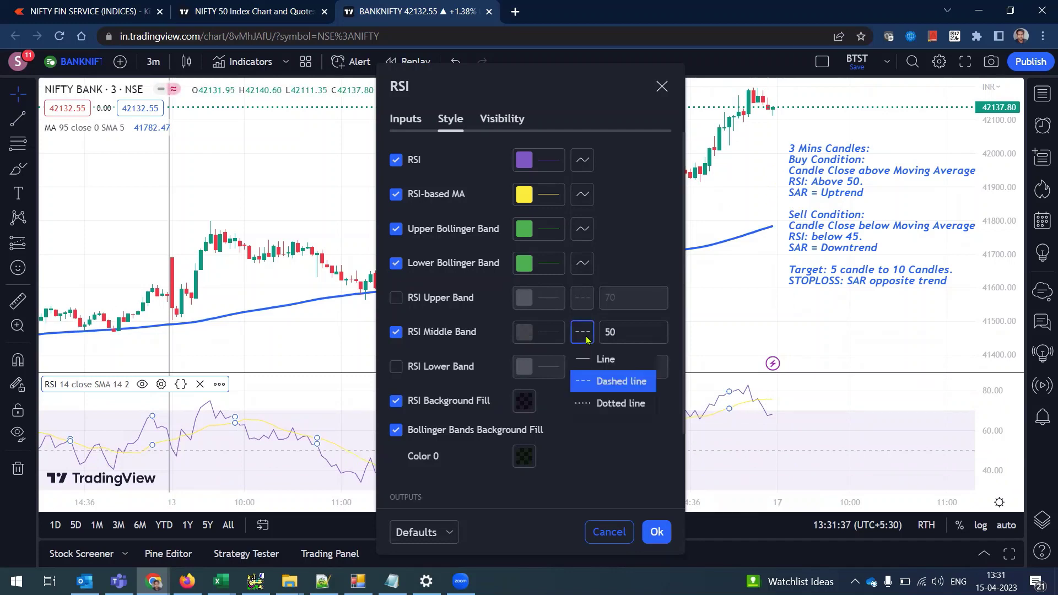
left_click(605, 364)
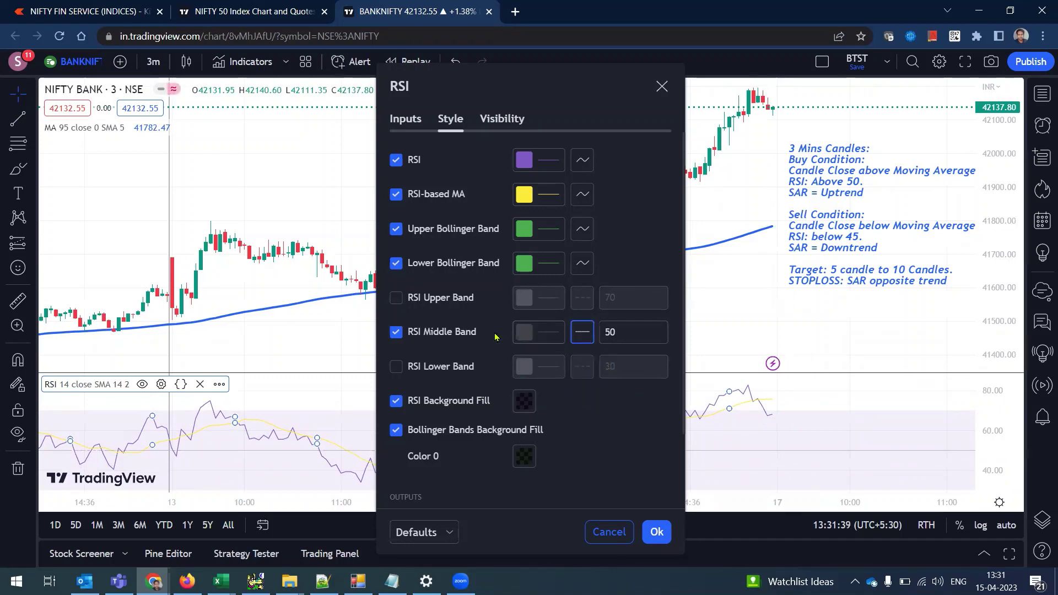
left_click(543, 334)
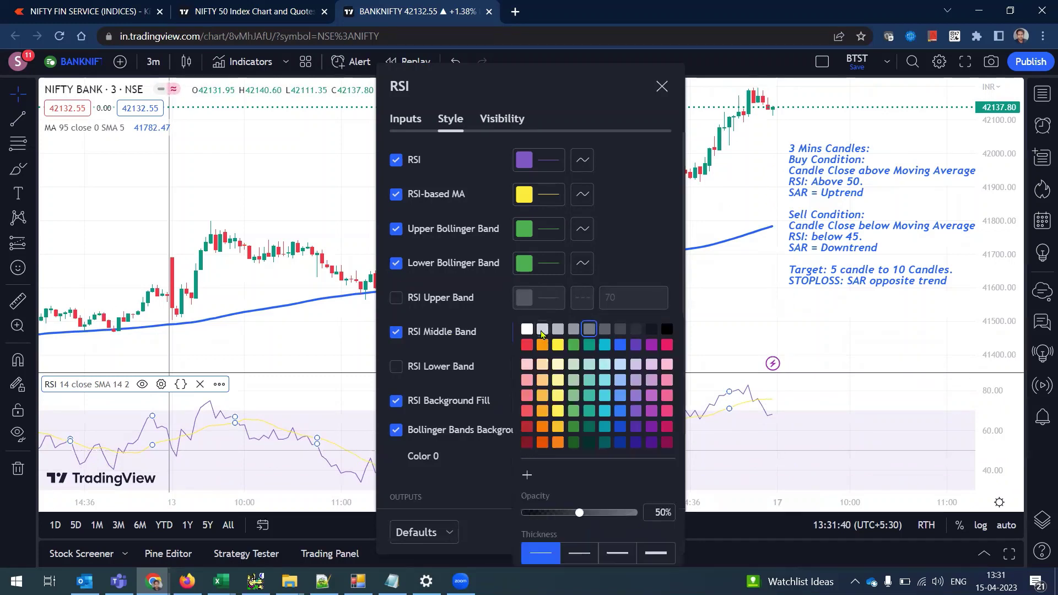
left_click(622, 555)
left_click(652, 556)
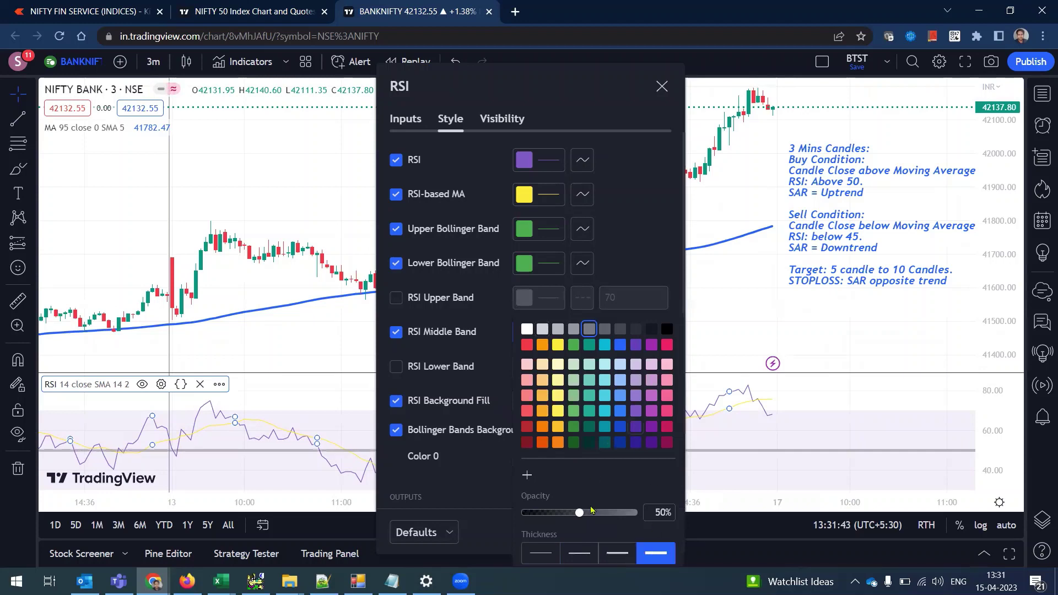
scroll(608, 279, "down", 2)
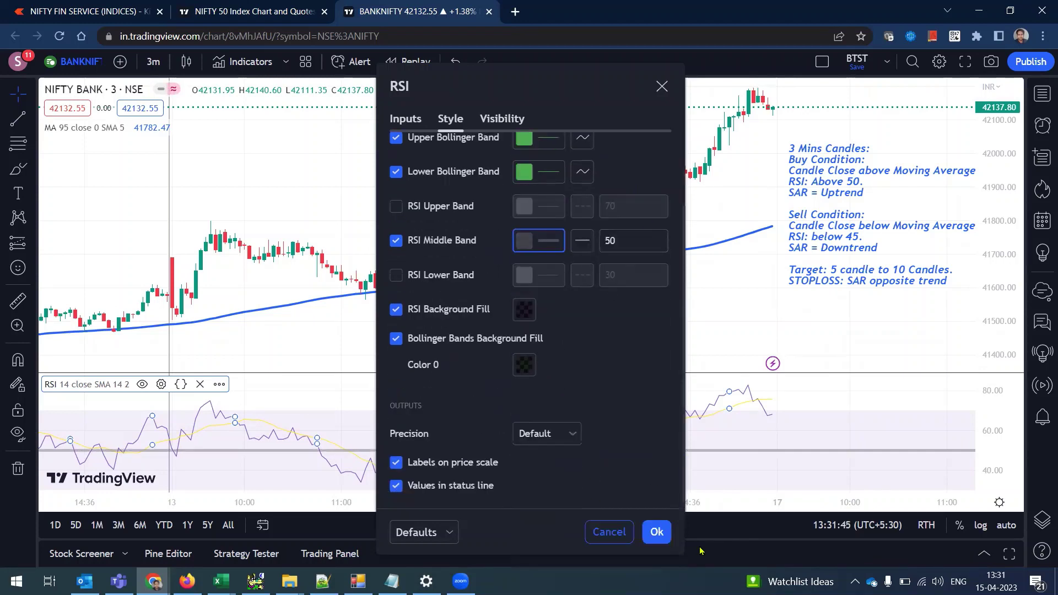
left_click(657, 532)
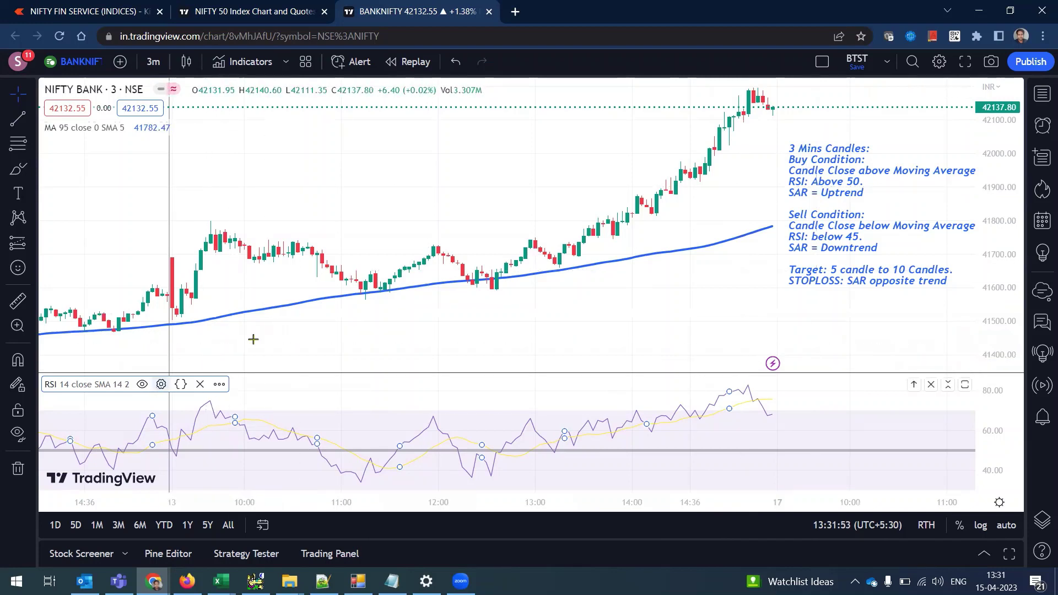
Step: Set the moving average's main length to 50 and apply the change
double_click(431, 288)
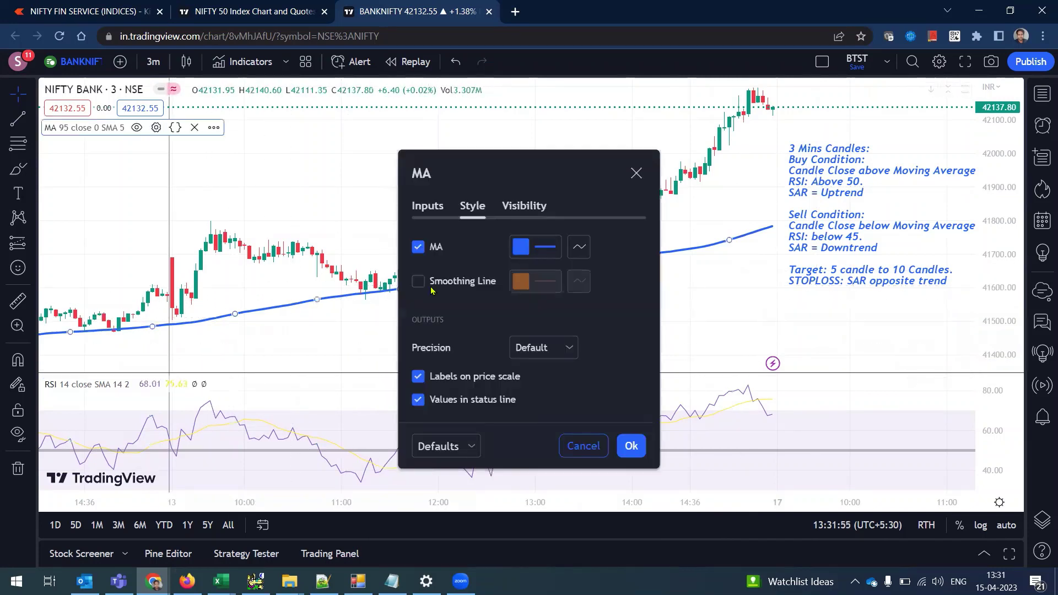
left_click(428, 206)
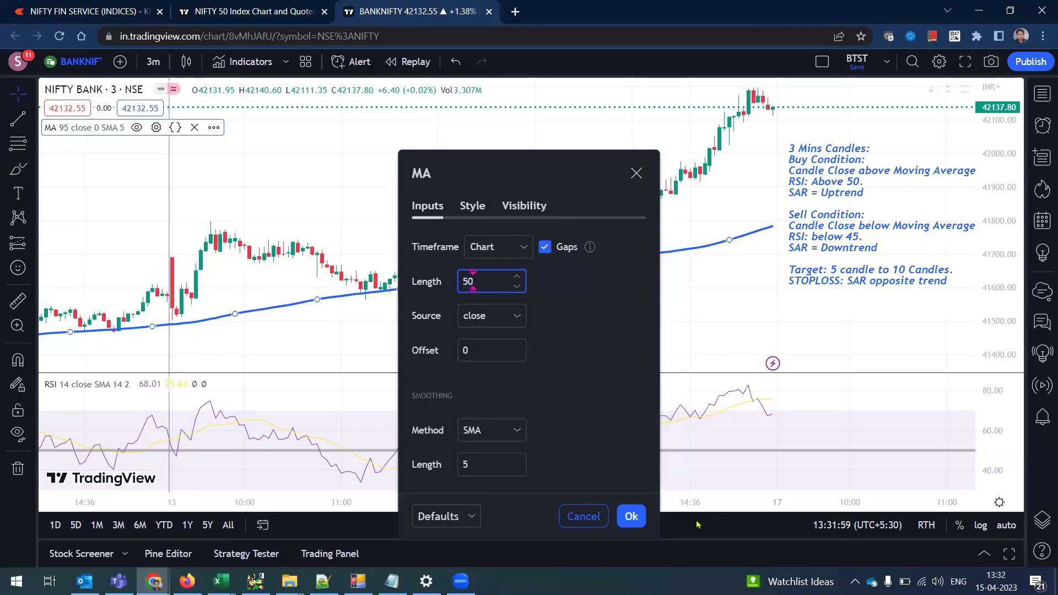
left_click(631, 516)
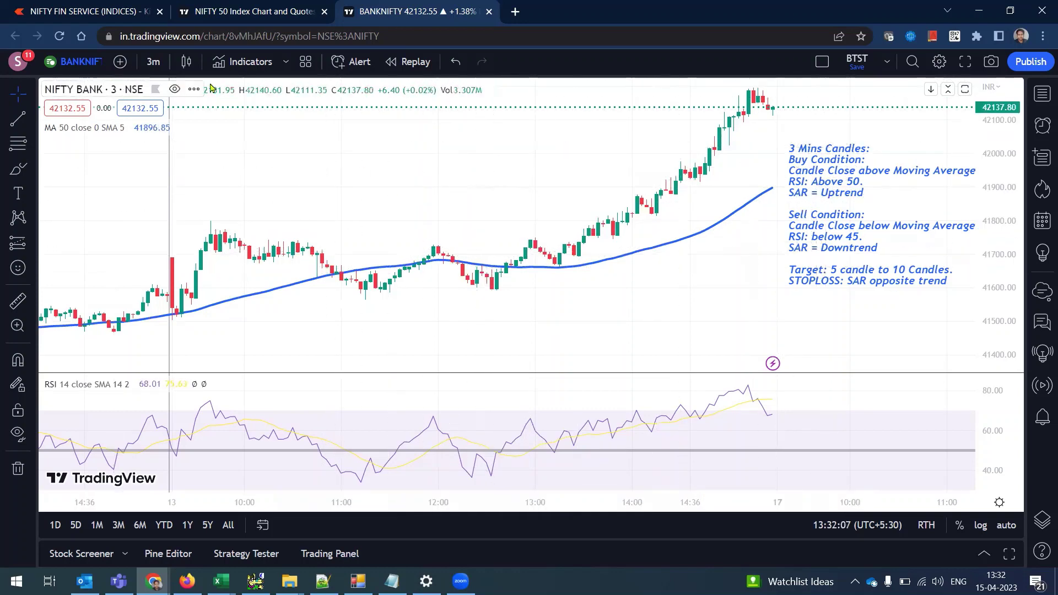
Step: Search the indicators for "SAR" and add Parabolic SAR to the chart
left_click(245, 62)
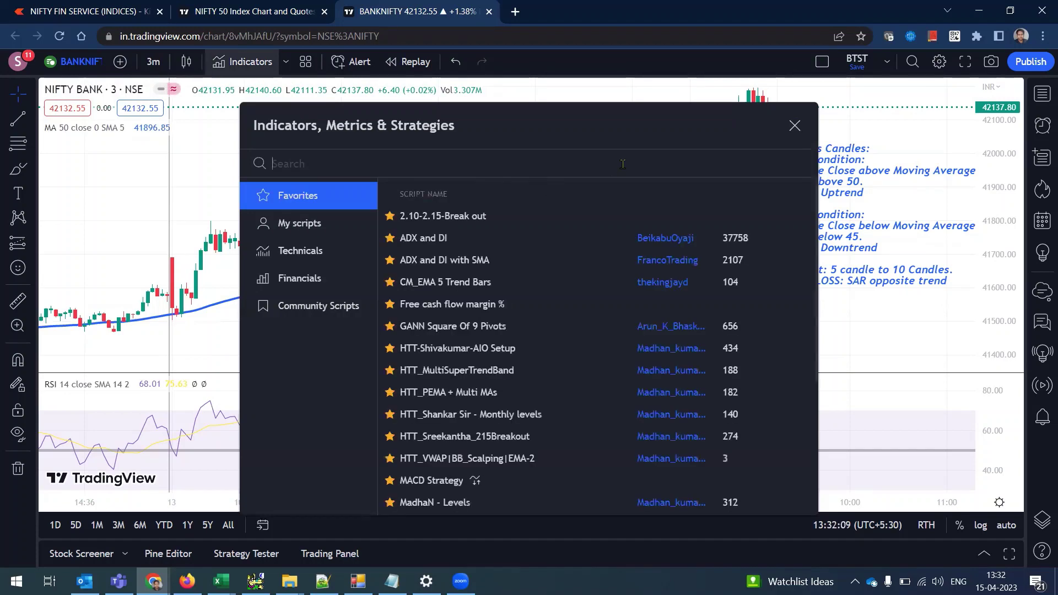
type("SAR")
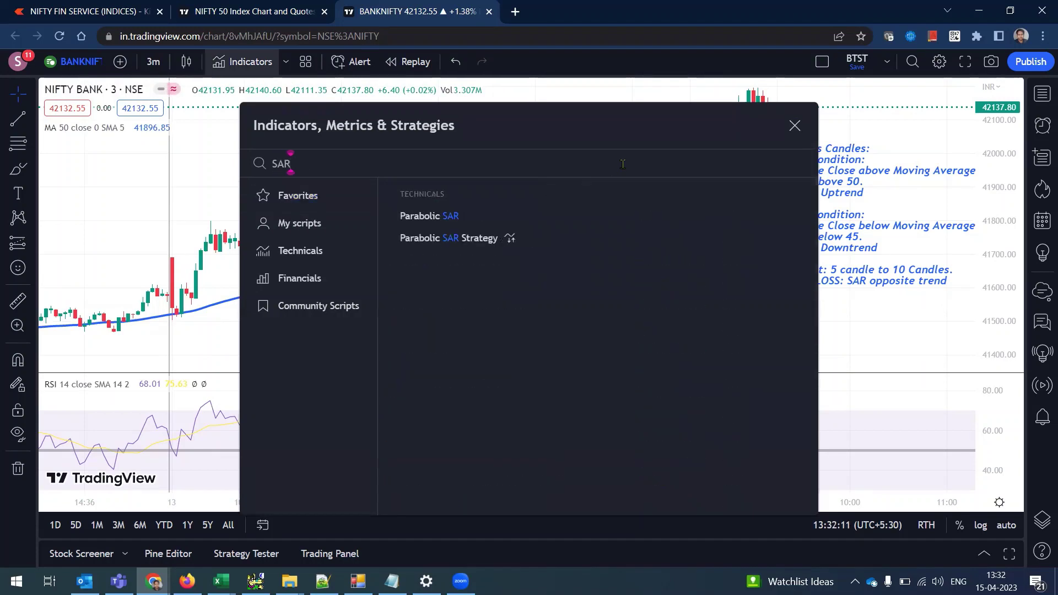
left_click(459, 216)
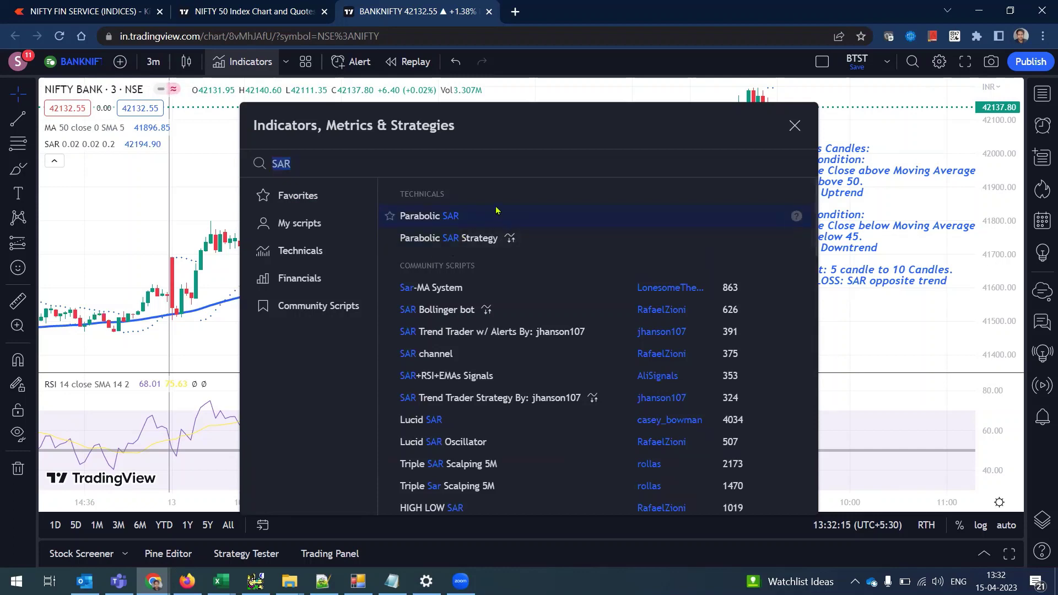
Step: Set the Parabolic SAR markers to the second-thinnest line thickness in its style settings and apply the change
key("Escape")
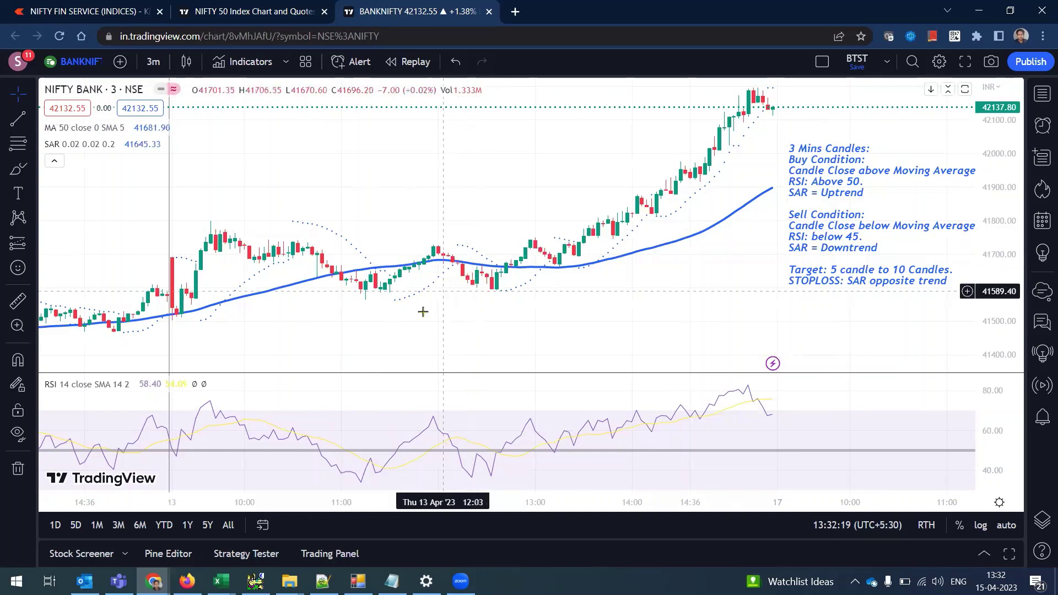
mouse_move(112, 151)
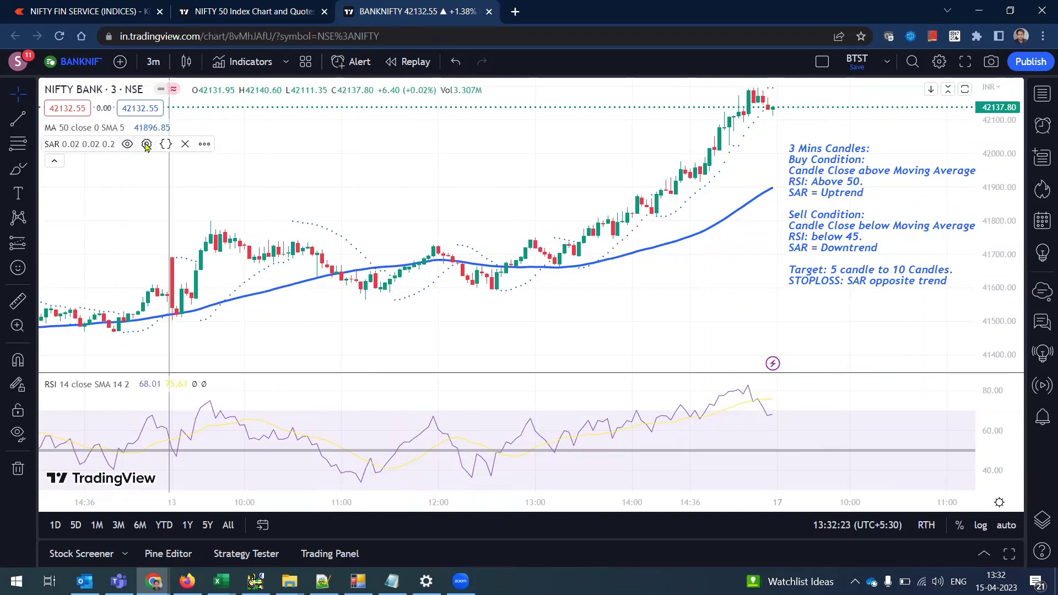
left_click(146, 144)
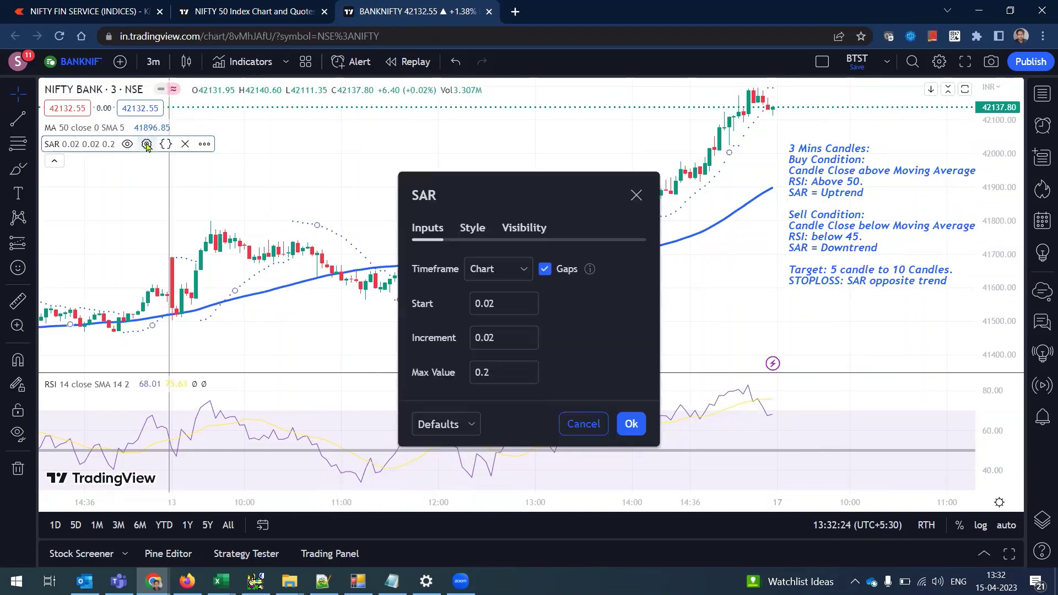
left_click(472, 228)
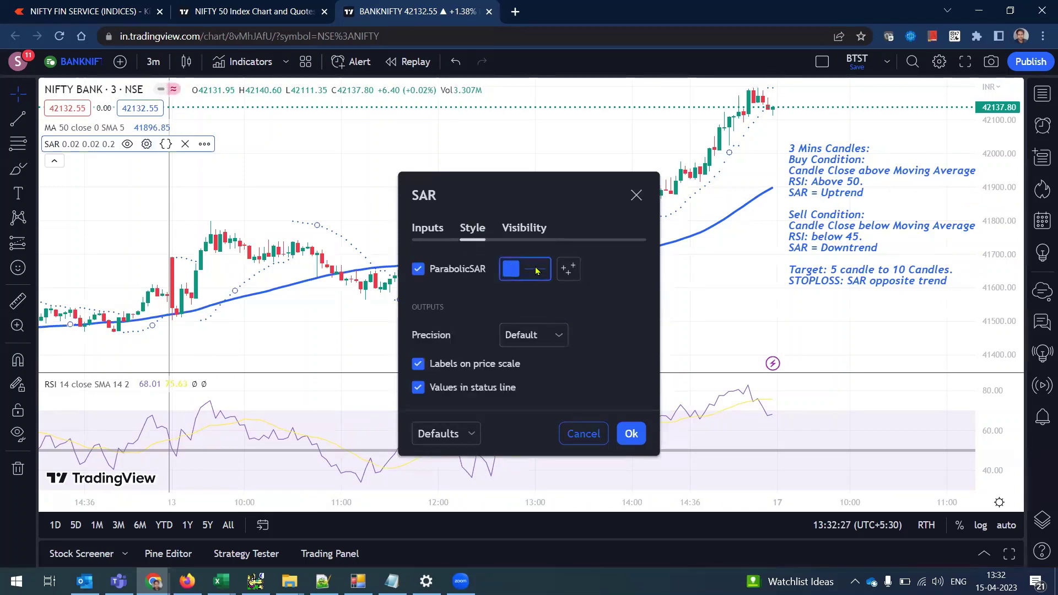
left_click(537, 270)
left_click(617, 523)
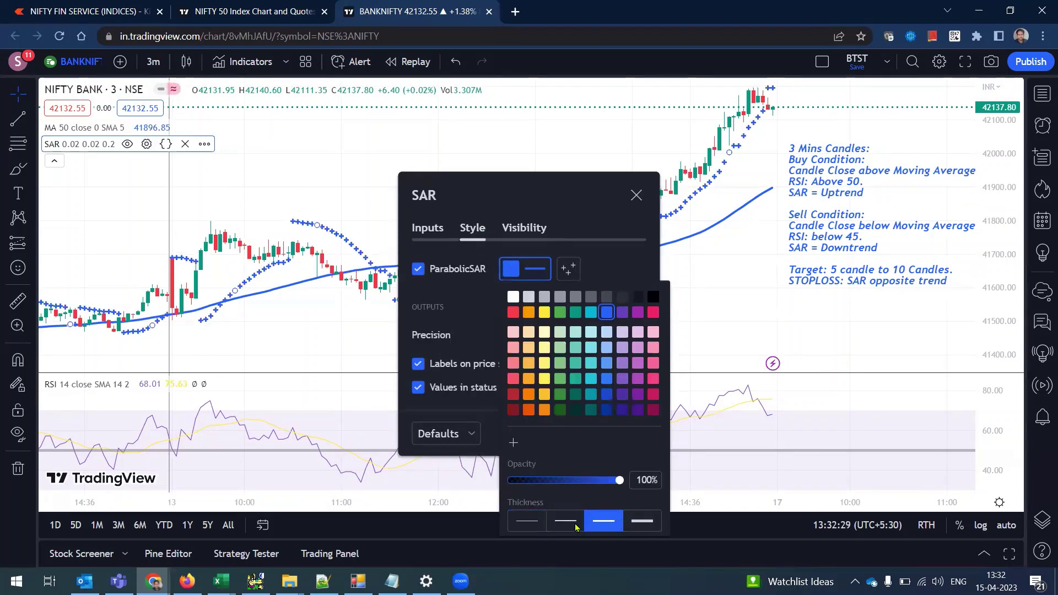
left_click(567, 526)
left_click(597, 193)
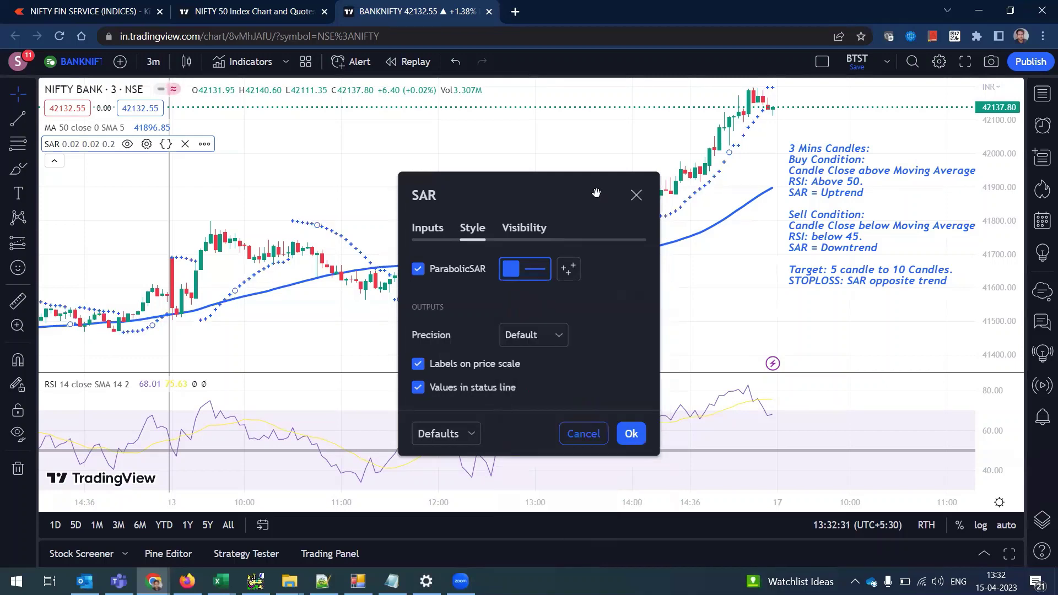
left_click(631, 435)
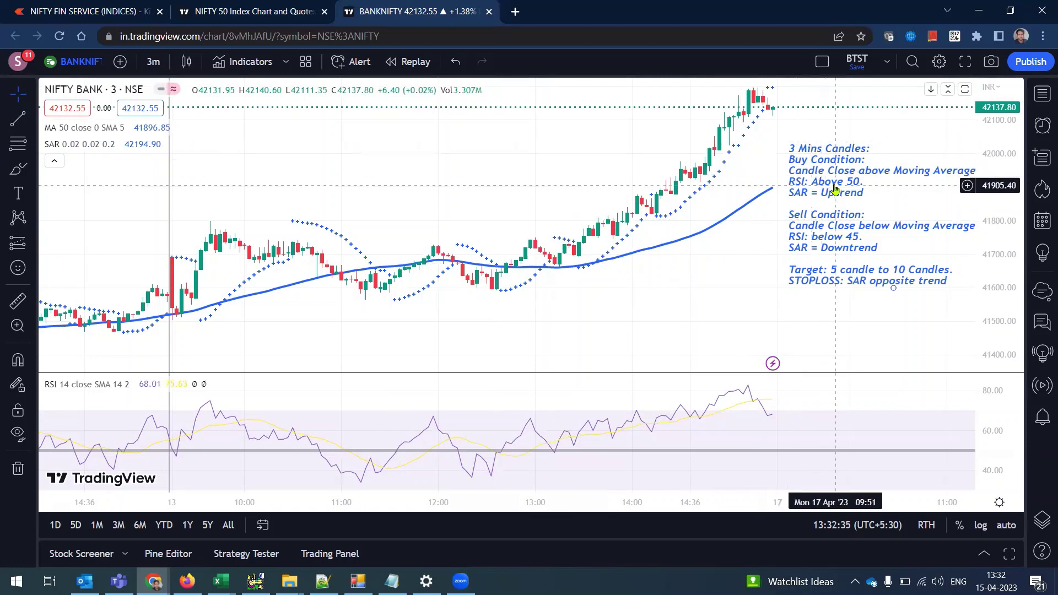
Step: Examine the 13 April candles, RSI and SAR against the buy and sell conditions written beside the chart
scroll(666, 208, "up", 1)
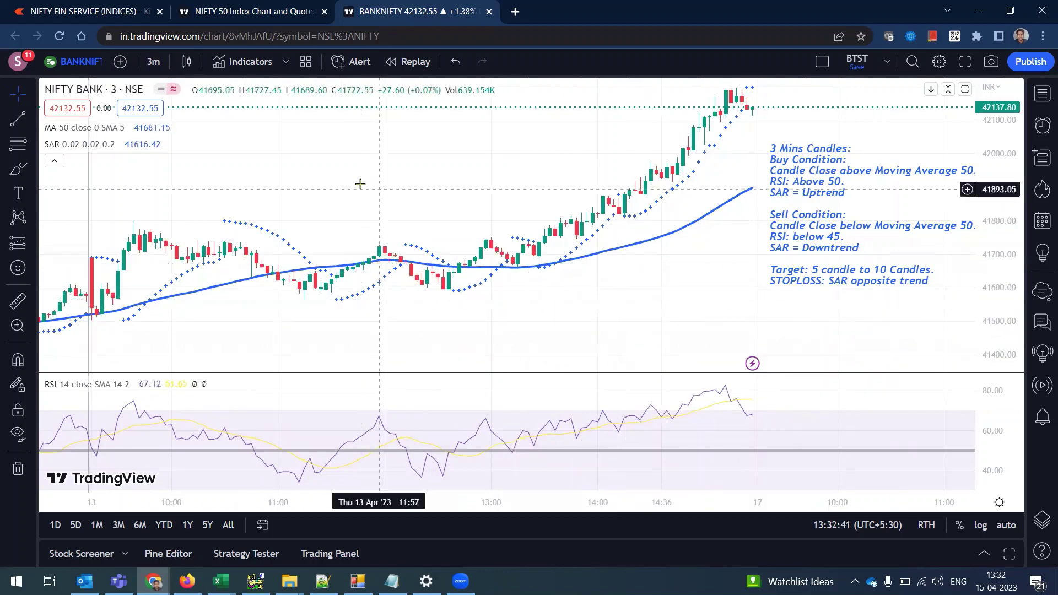
left_click_drag(596, 214, 434, 198)
scroll(434, 197, "right", 3)
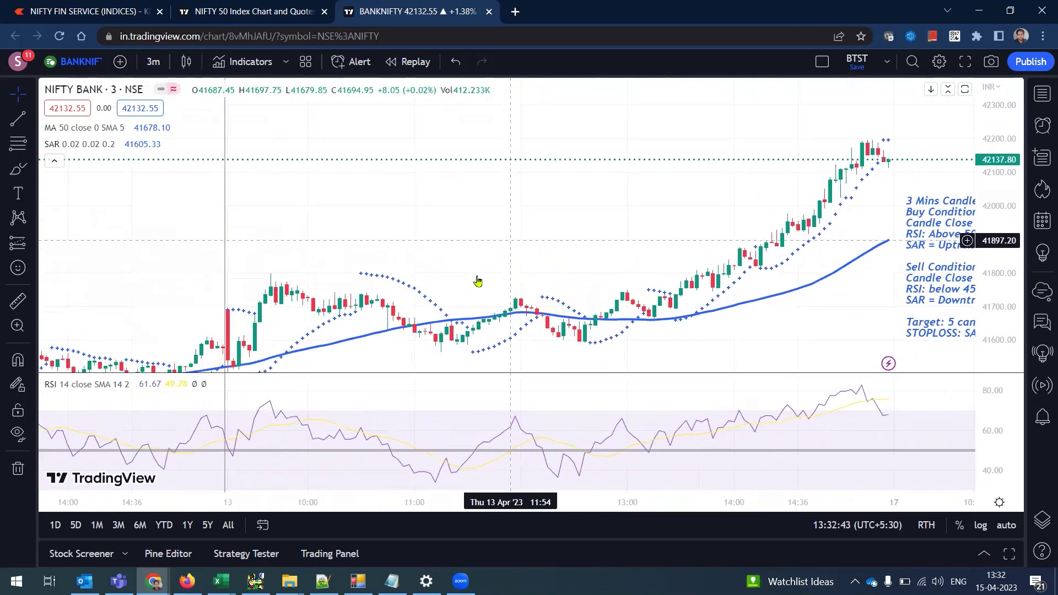
scroll(500, 224, "right", 5)
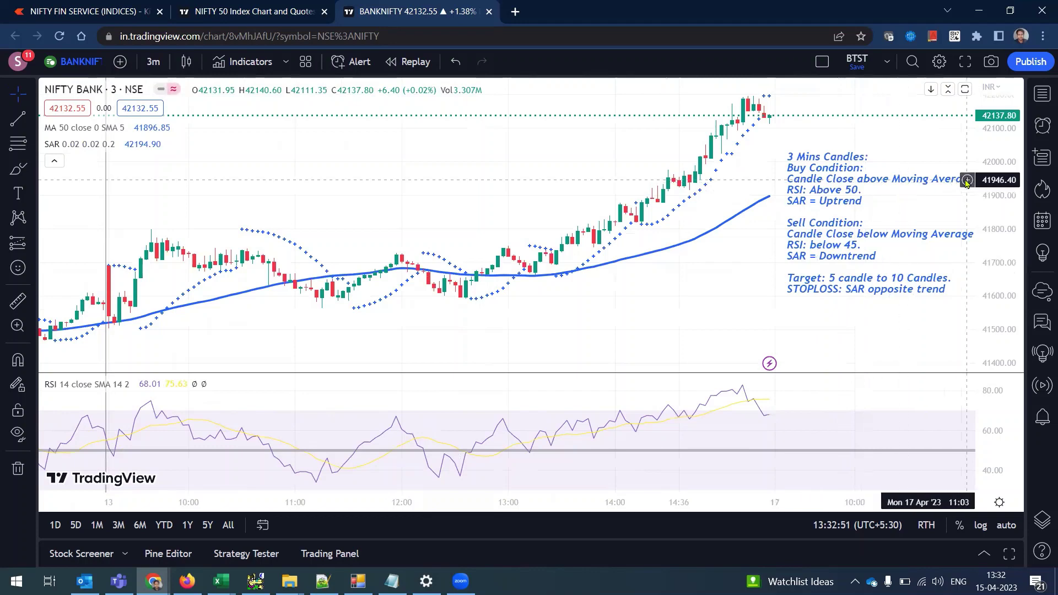
scroll(742, 262, "right", 2)
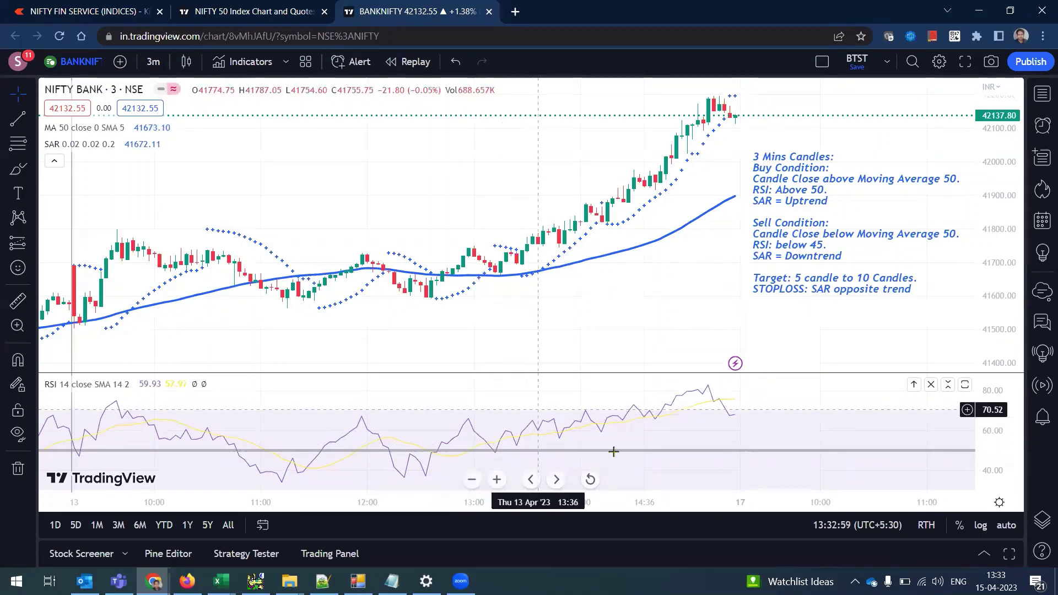
left_click_drag(577, 325, 612, 256)
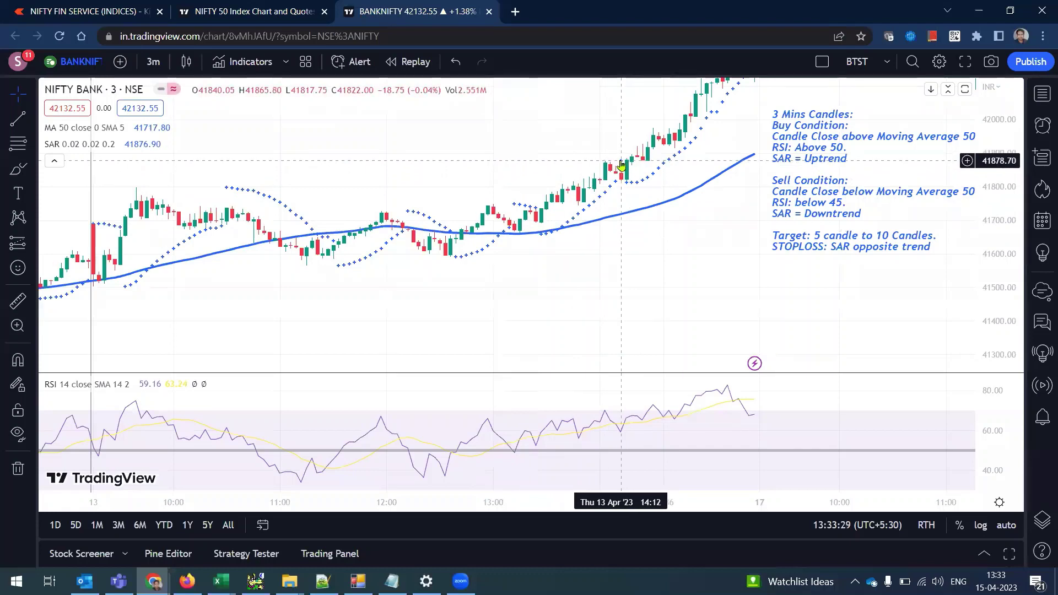
left_click_drag(610, 140, 574, 233)
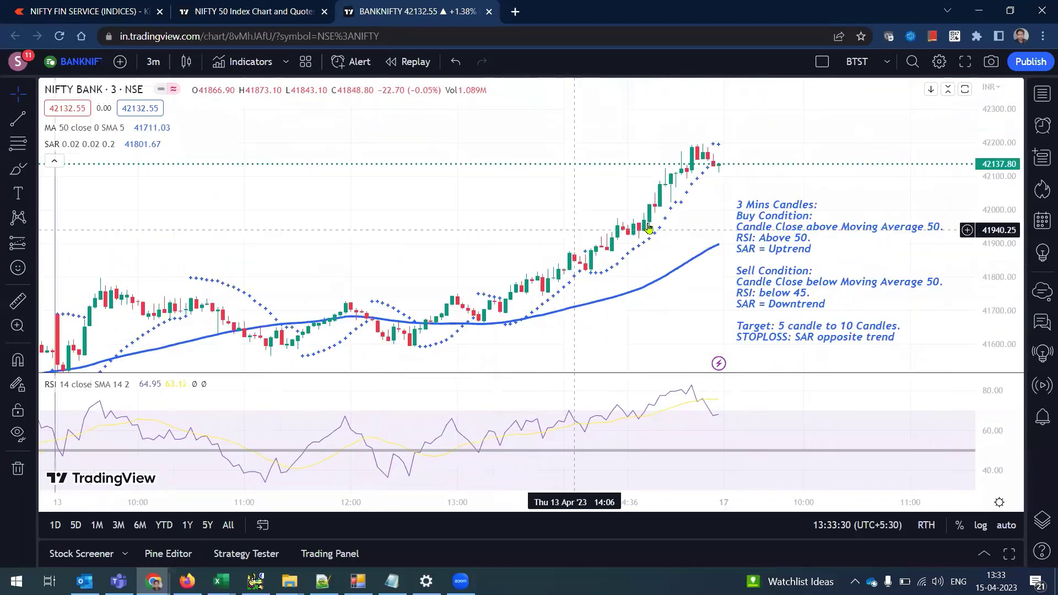
Step: Look back through the 12, 11 and 10 April sessions for trade signals from the moving average, RSI and SAR
left_click_drag(435, 211, 690, 145)
left_click_drag(369, 220, 901, 134)
left_click_drag(341, 194, 990, 314)
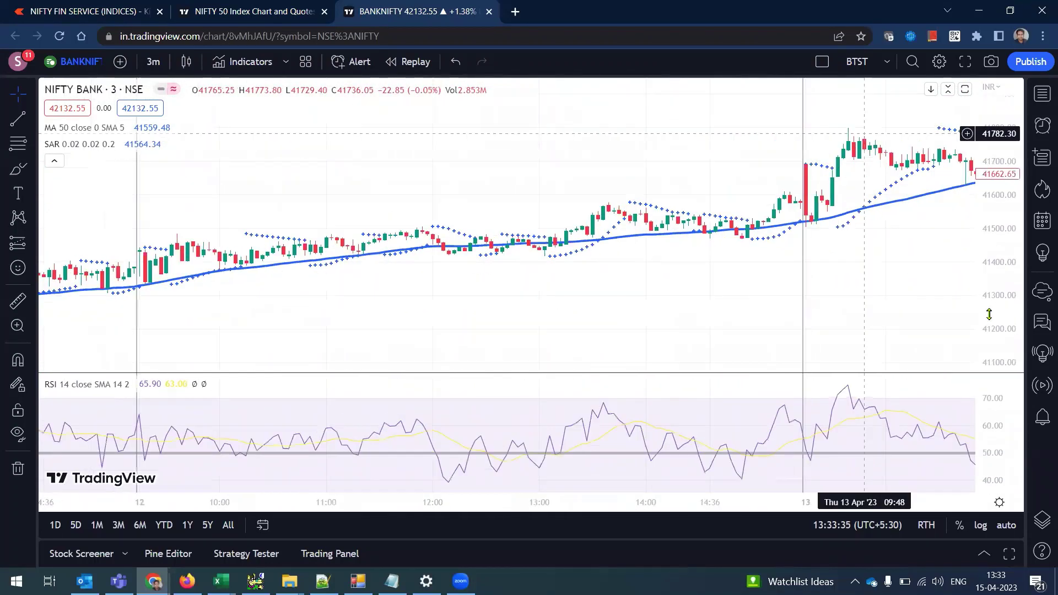
left_click_drag(360, 199, 690, 128)
left_click_drag(456, 205, 717, 101)
left_click_drag(534, 177, 633, 106)
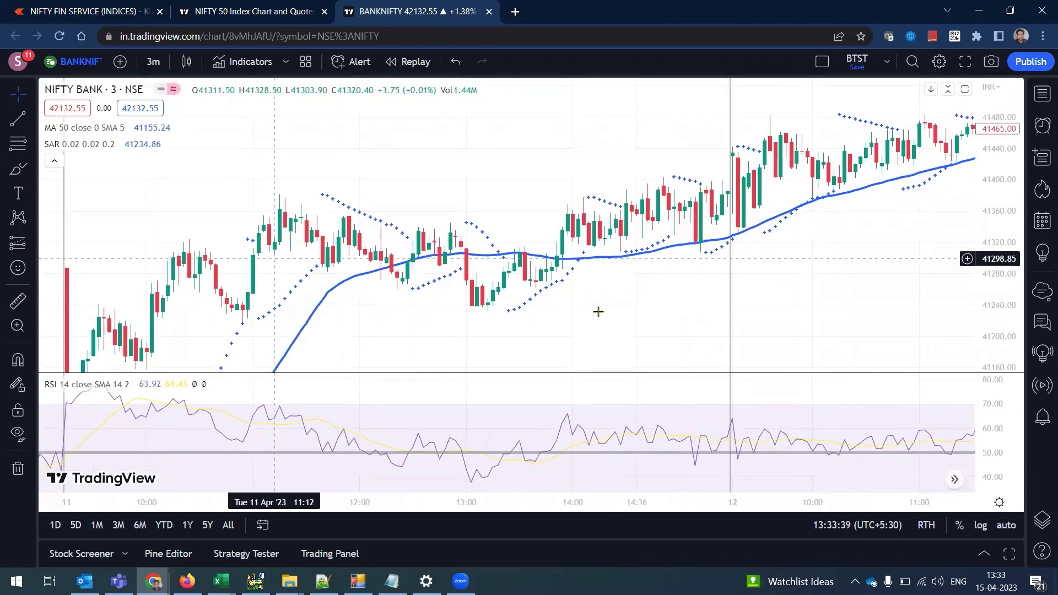
left_click_drag(339, 236, 642, 127)
left_click_drag(198, 237, 631, 151)
left_click_drag(586, 269, 574, 155)
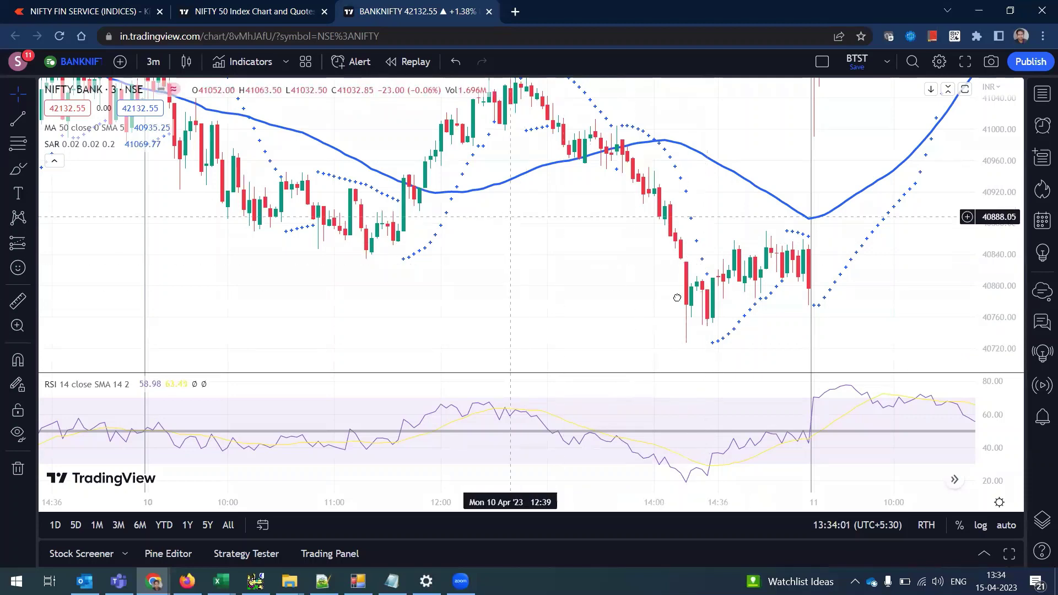
Step: Examine the strategy signals in the sessions from 10 April back to 31 March
scroll(496, 296, "left", 5)
scroll(284, 287, "left", 3)
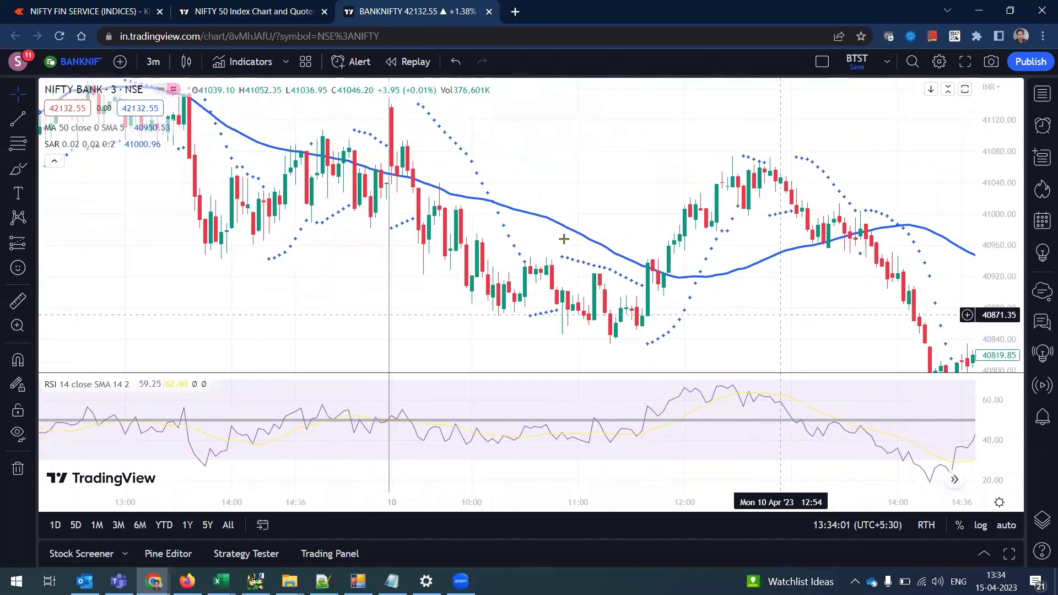
scroll(651, 265, "left", 10)
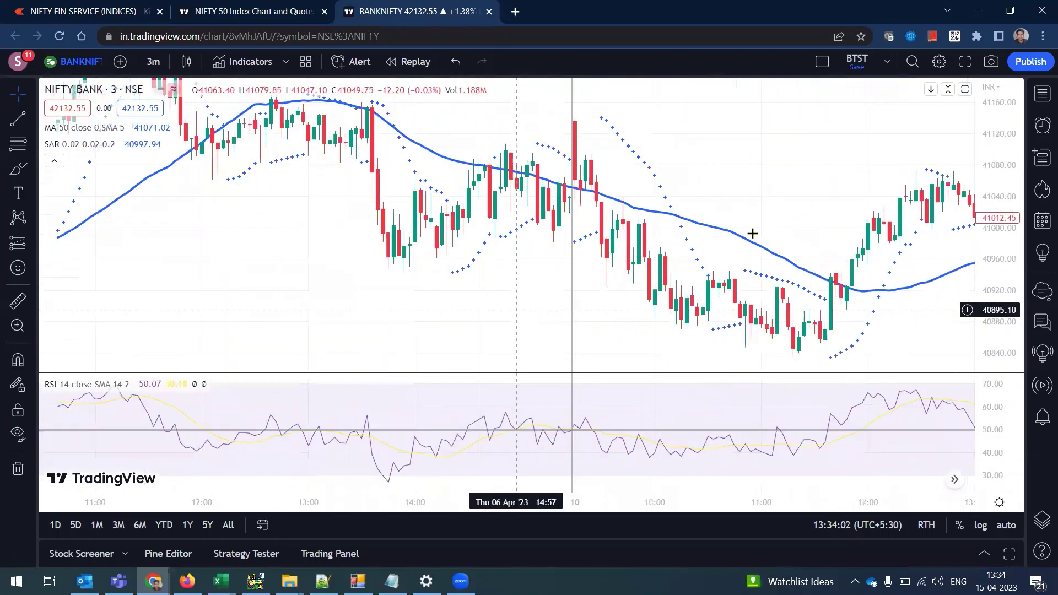
scroll(695, 272, "left", 6)
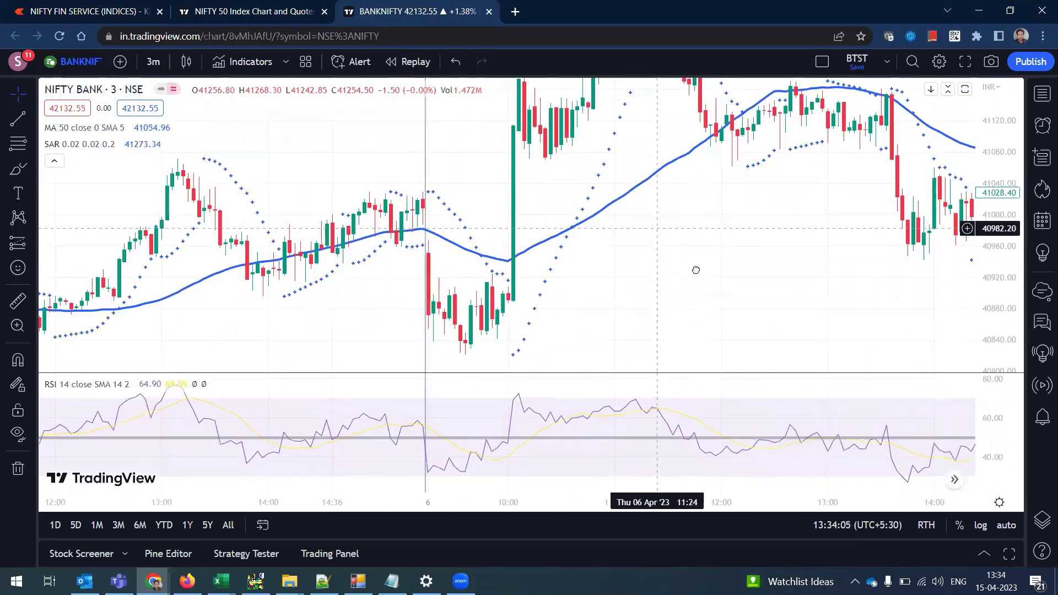
scroll(695, 232, "left", 2)
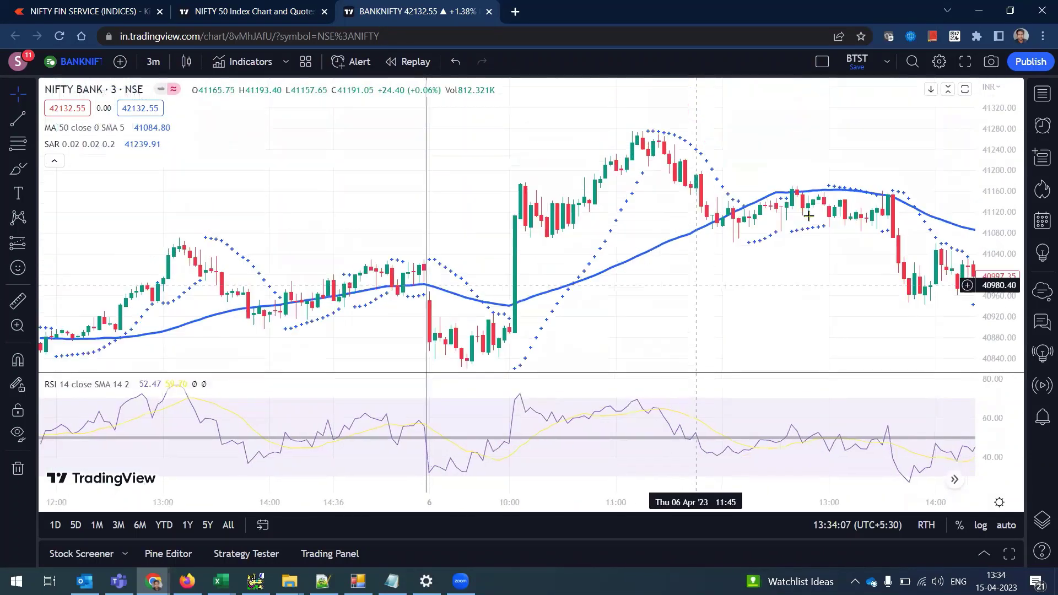
scroll(560, 245, "left", 12)
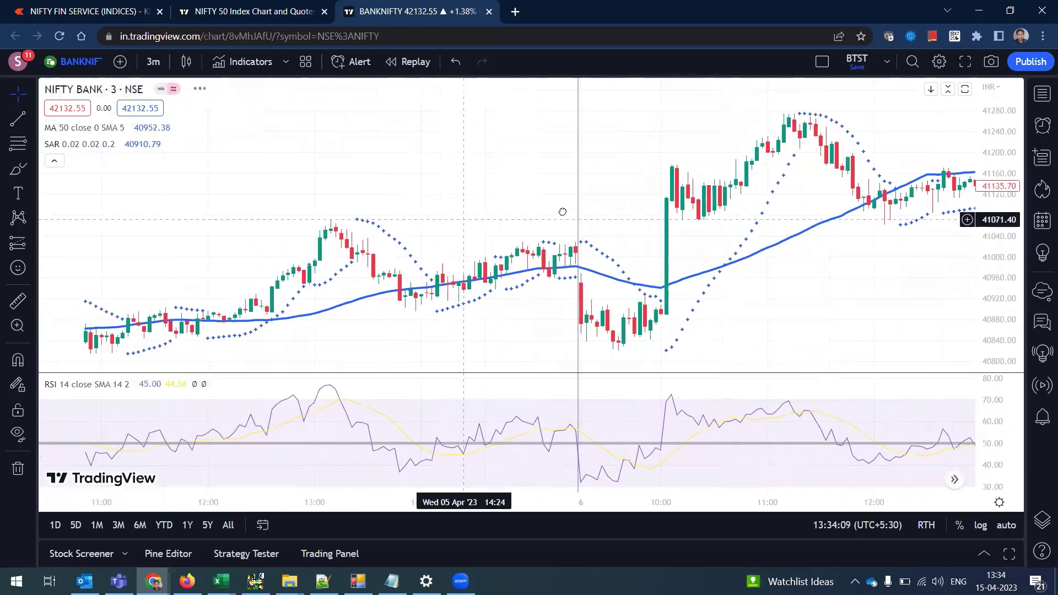
scroll(716, 182, "left", 2)
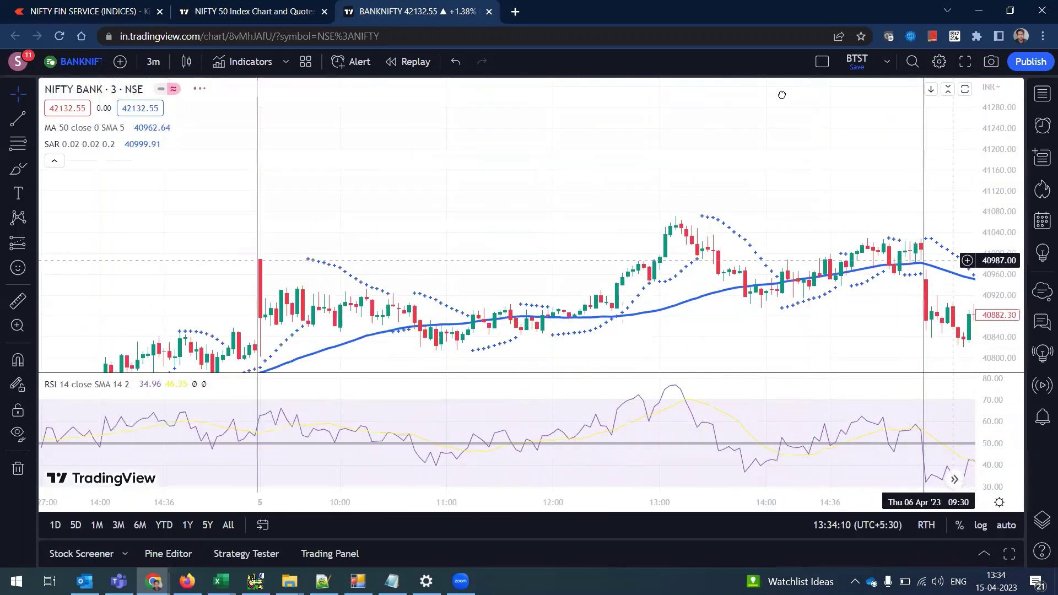
scroll(679, 308, "left", 14)
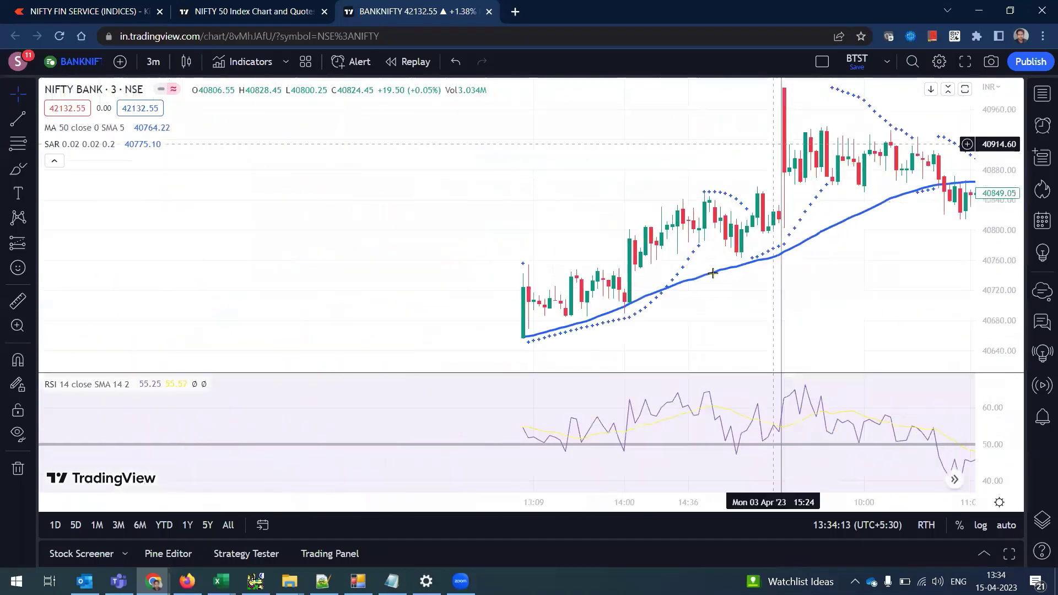
scroll(897, 285, "left", 10)
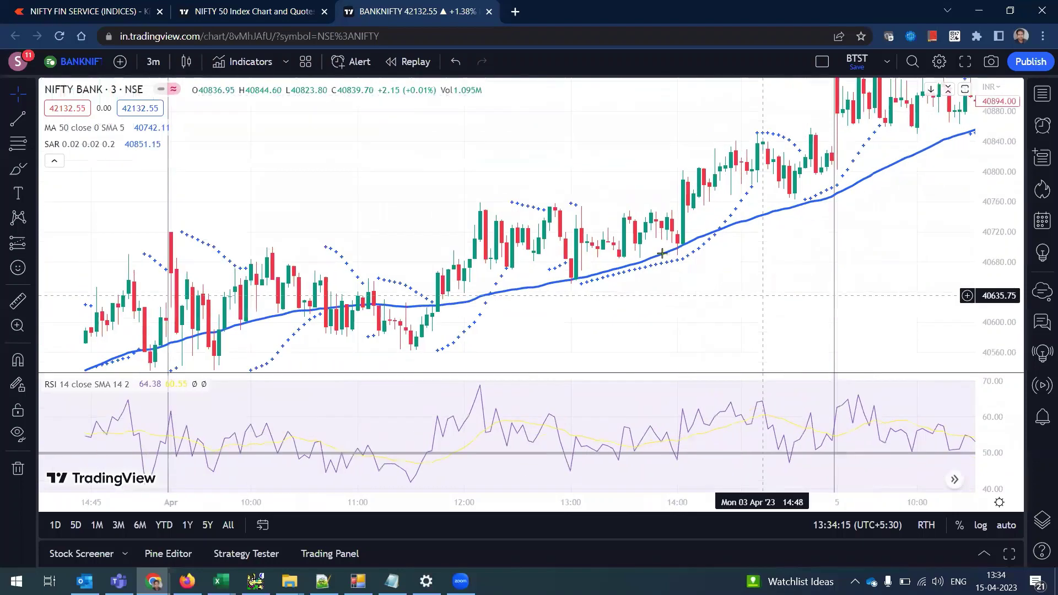
scroll(752, 123, "left", 5)
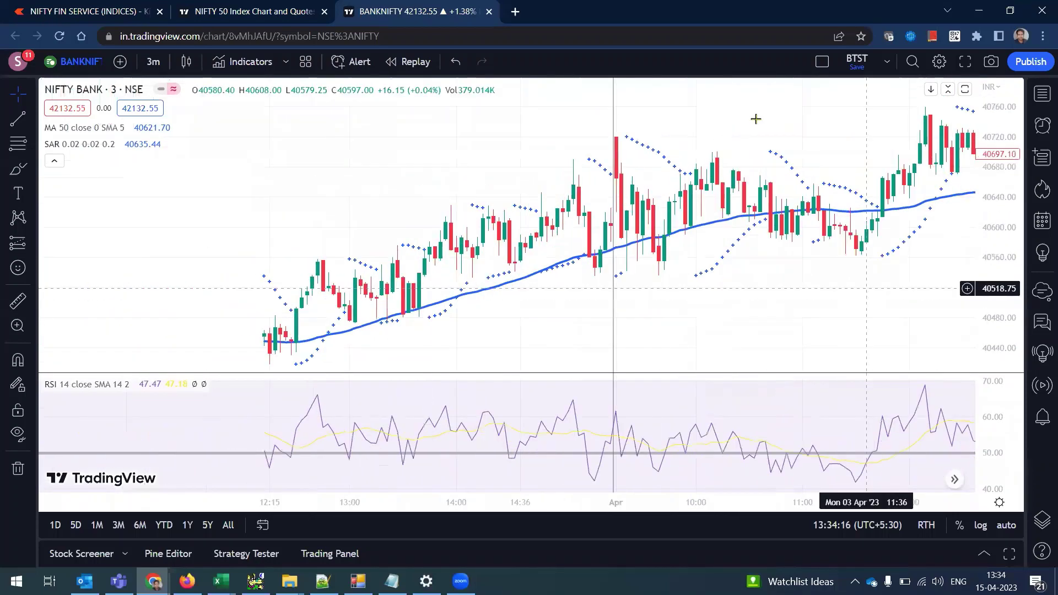
scroll(469, 300, "left", 12)
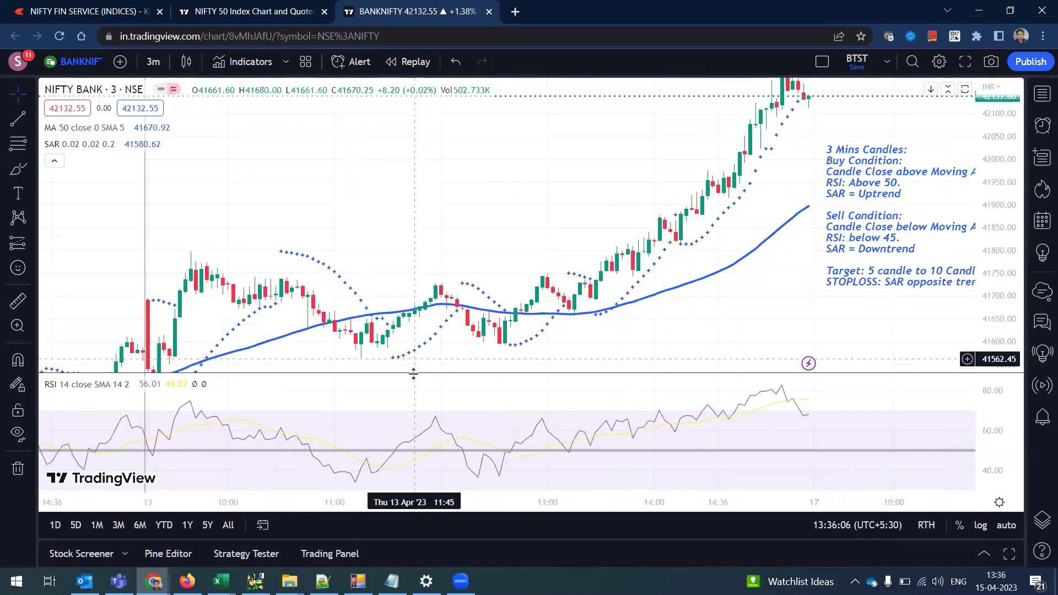
Step: Shrink the RSI pane to enlarge the price chart, and review the SAR and moving average signals from 13 April back to late March
left_click_drag(413, 371, 409, 444)
scroll(628, 223, "left", 12)
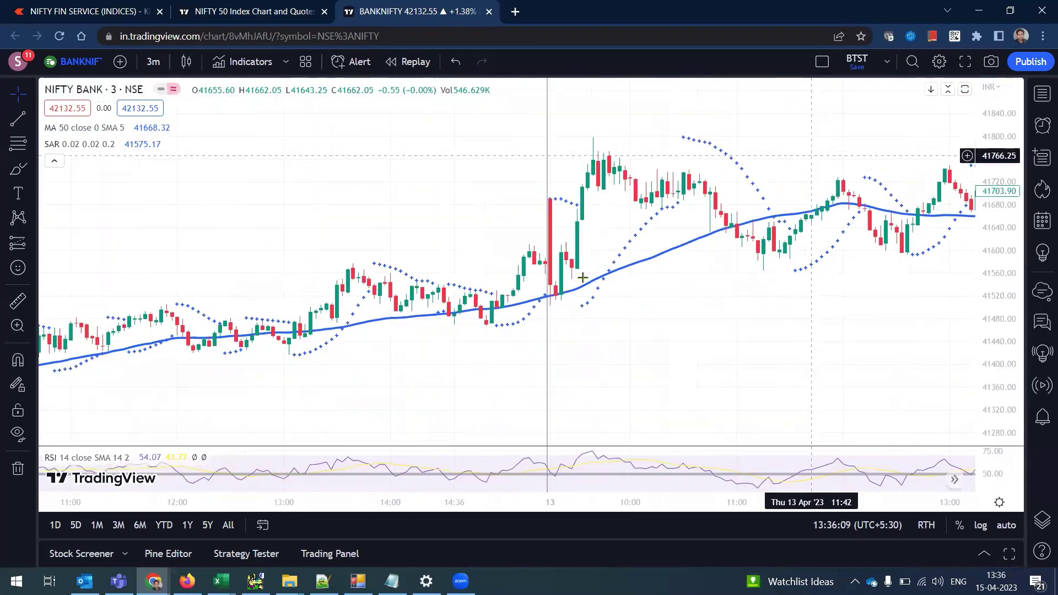
scroll(622, 210, "left", 15)
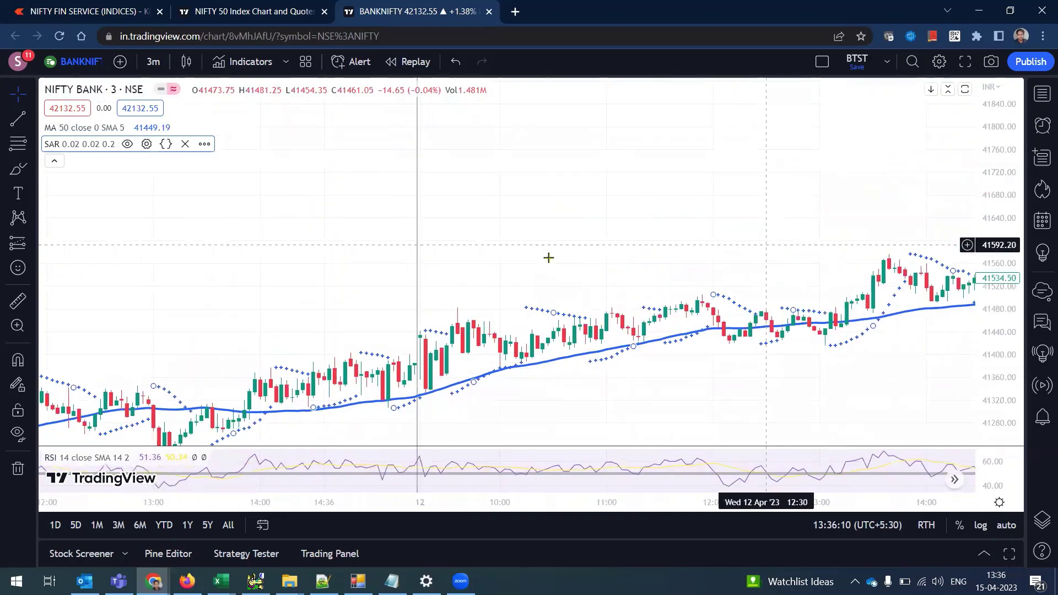
scroll(624, 125, "left", 15)
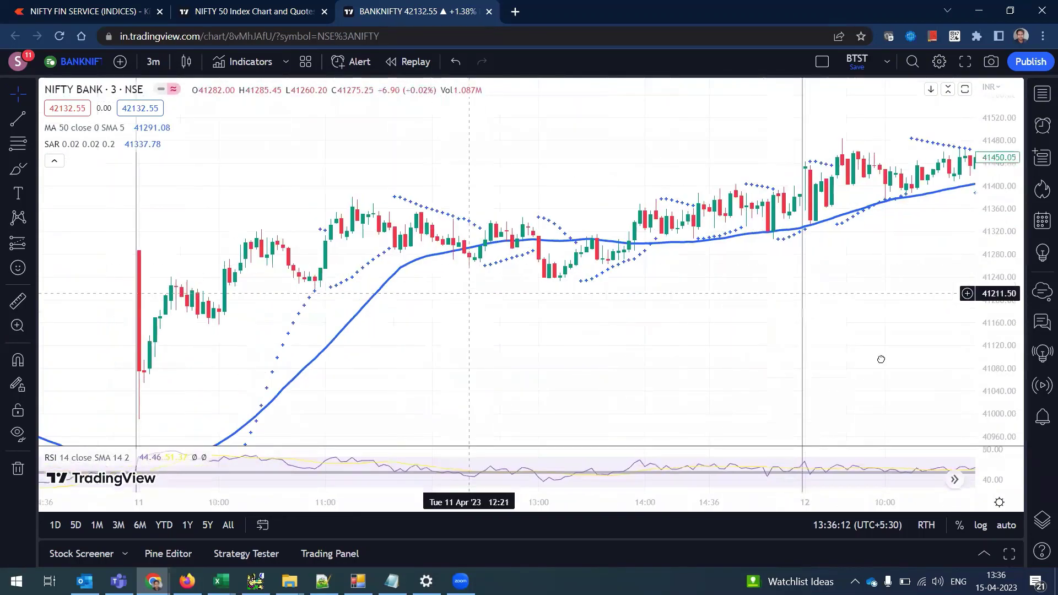
scroll(809, 367, "left", 15)
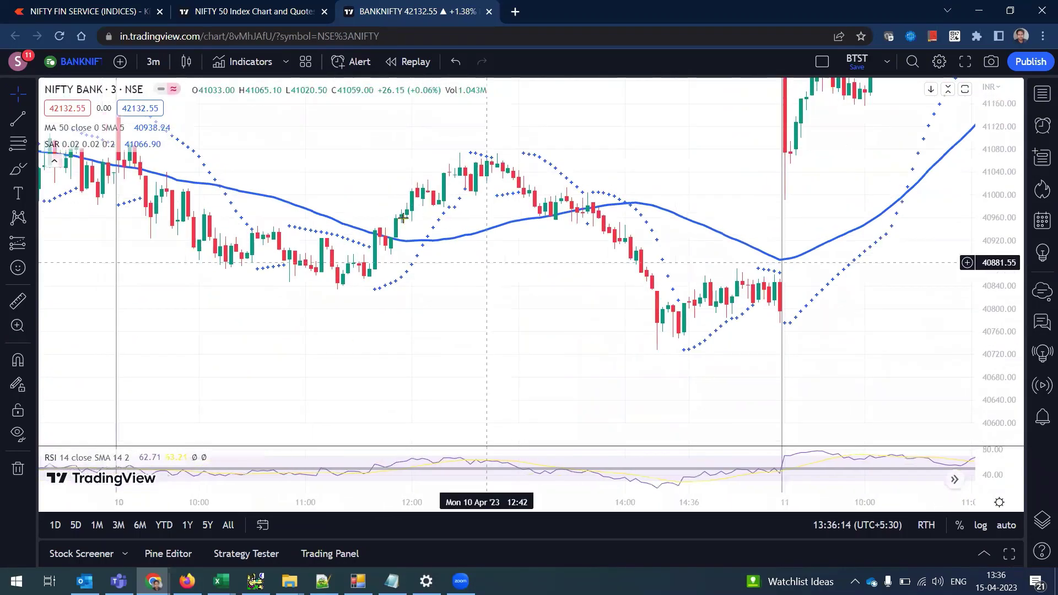
scroll(817, 150, "left", 15)
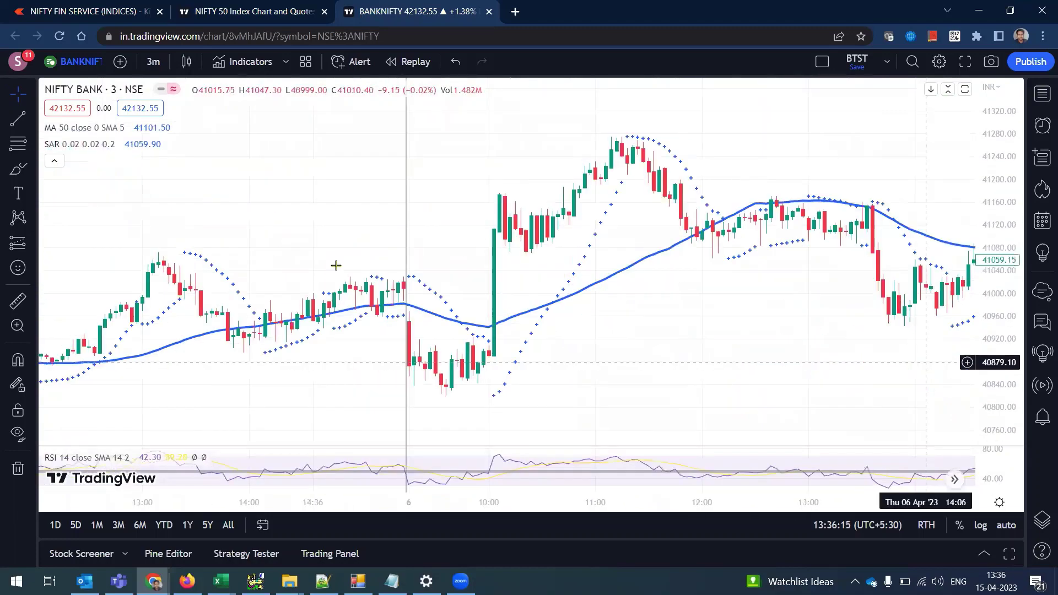
scroll(635, 193, "left", 15)
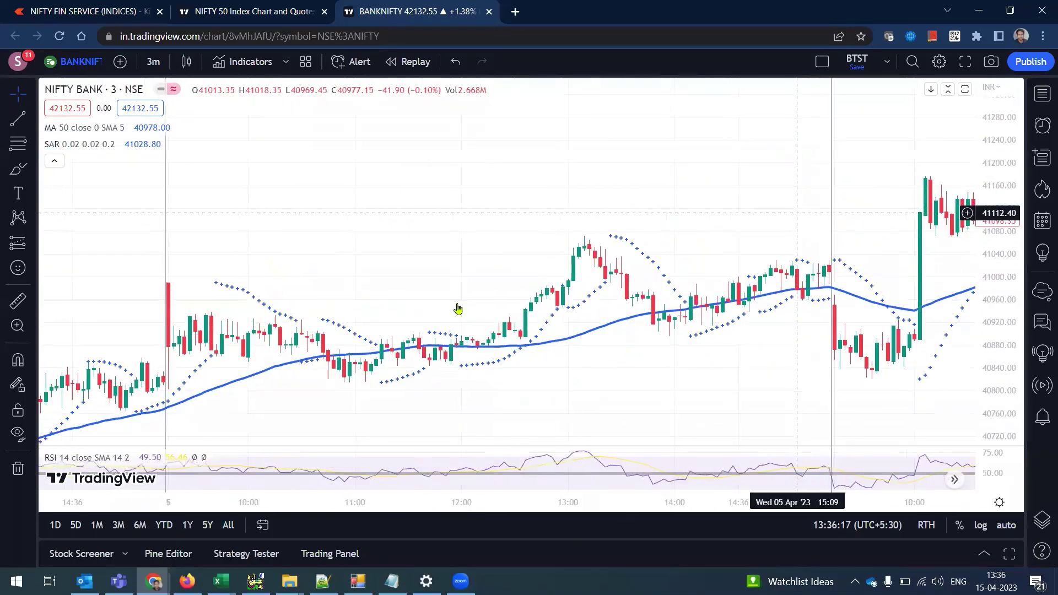
scroll(457, 309, "left", 15)
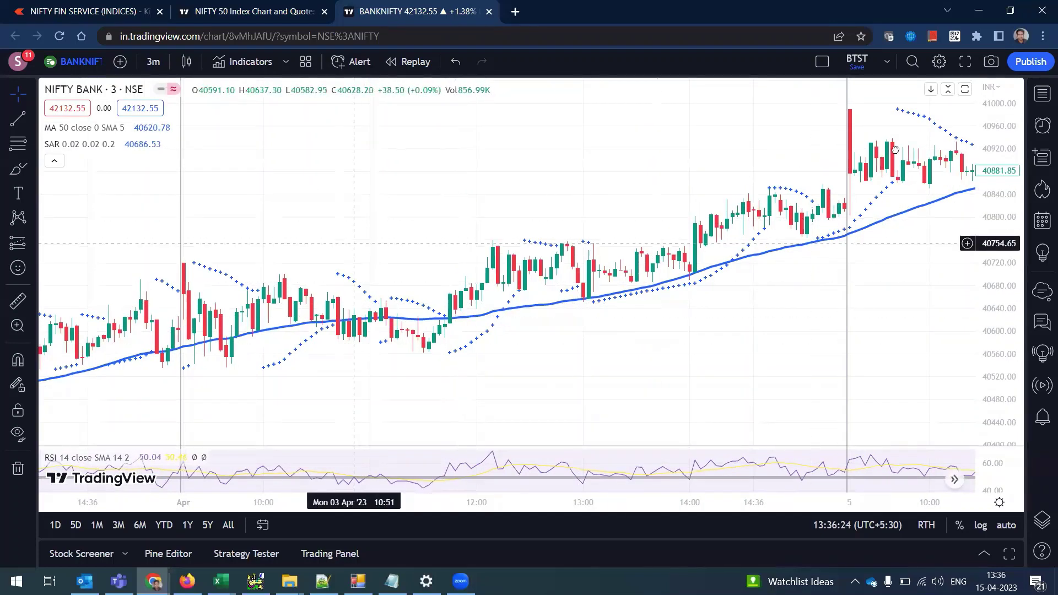
scroll(893, 150, "left", 15)
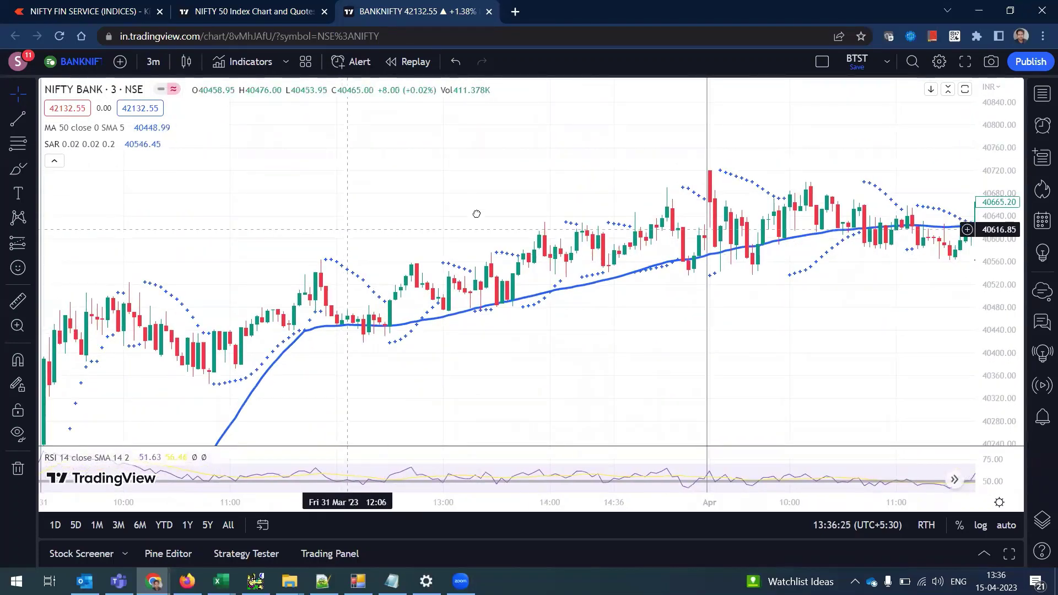
scroll(474, 221, "left", 15)
scroll(606, 118, "left", 5)
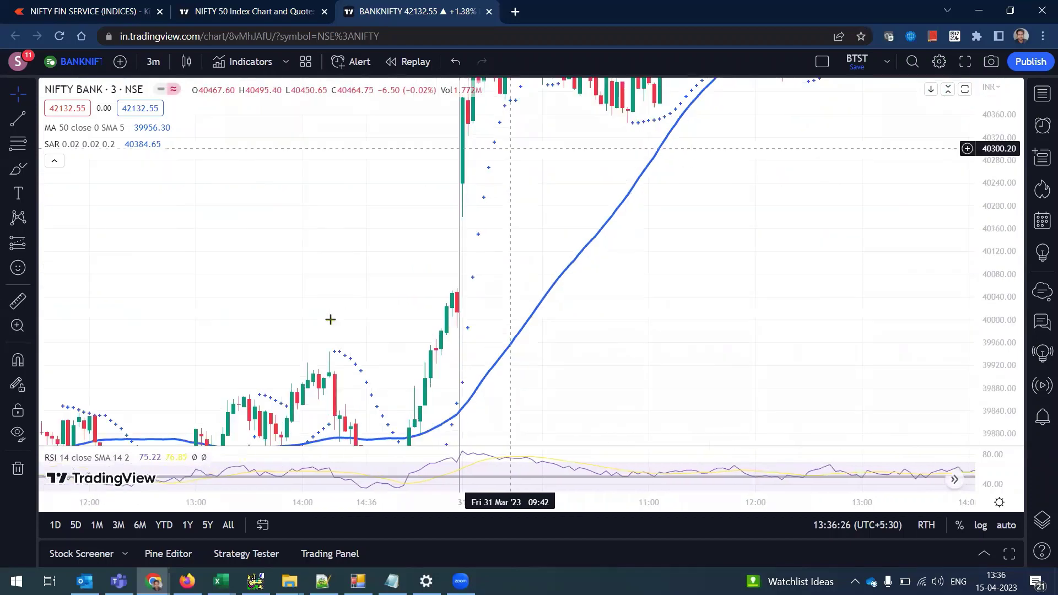
Step: Look back through the sessions from 31 March to 24 March for moving average, RSI and SAR signals
scroll(604, 349, "left", 20)
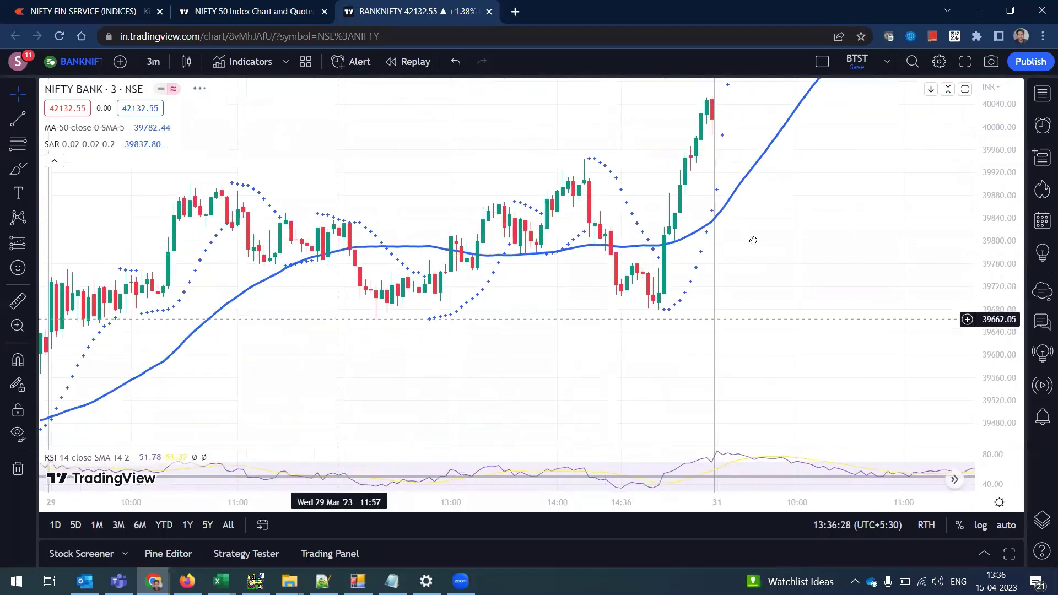
scroll(527, 338, "left", 20)
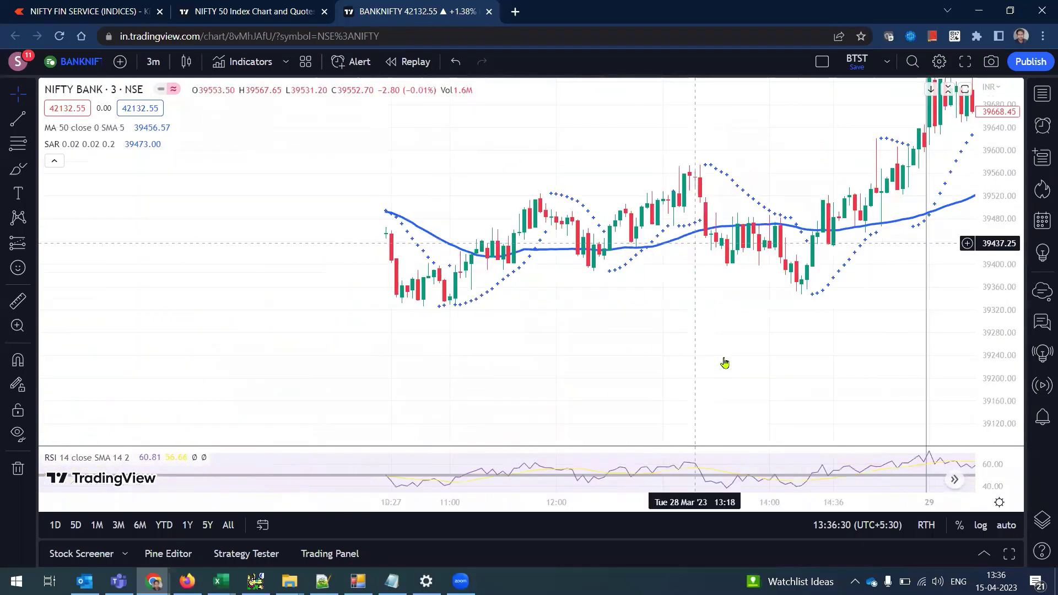
scroll(473, 358, "left", 10)
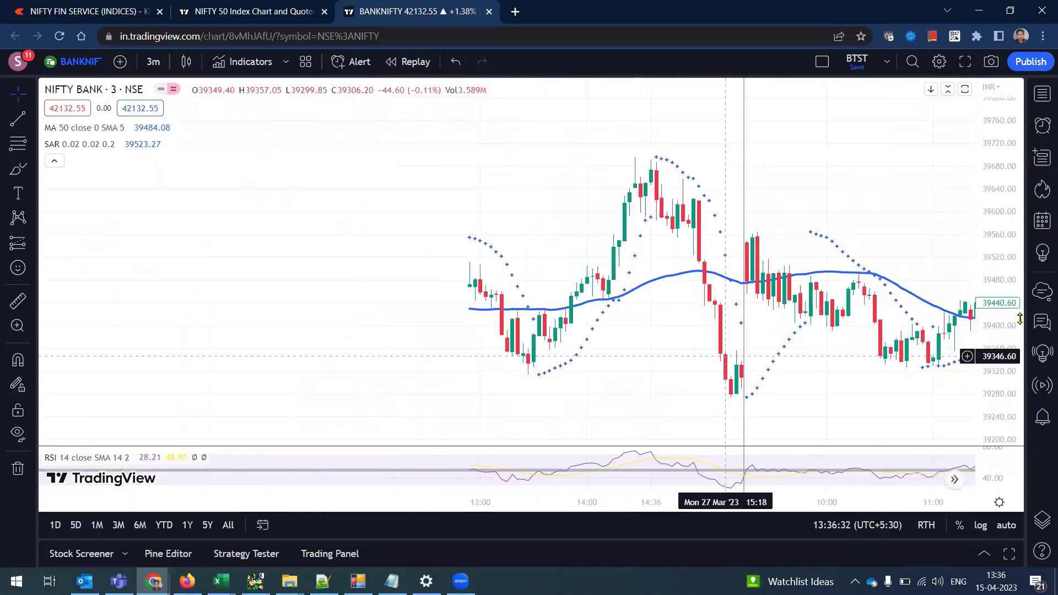
scroll(562, 324, "left", 10)
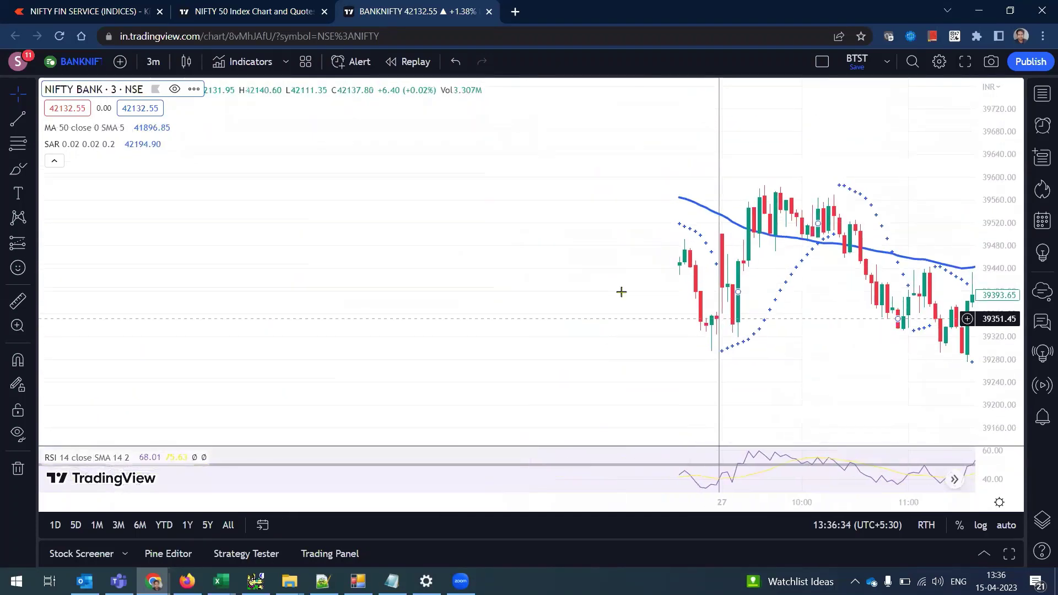
scroll(622, 196, "left", 4)
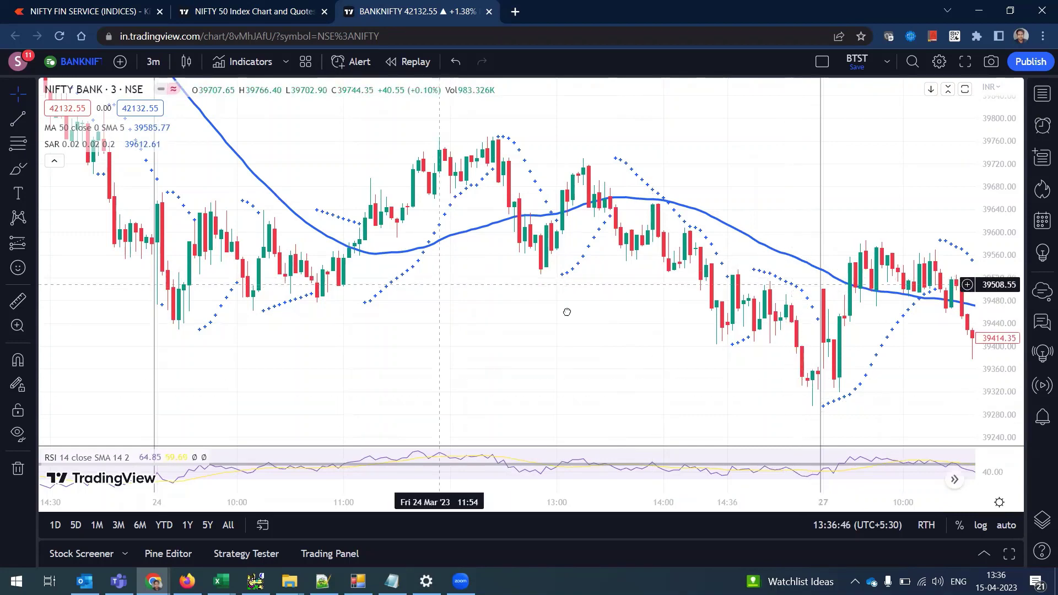
Step: Examine the 24, 23 and 22 March sessions for moving average crossovers with matching SAR and RSI signals
left_click_drag(466, 301, 786, 435)
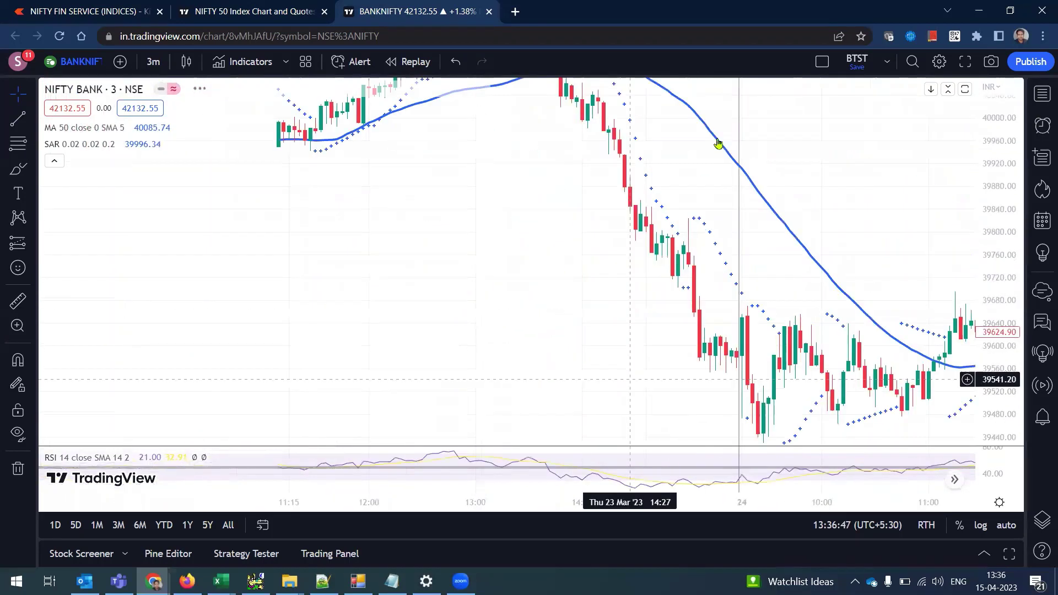
left_click_drag(661, 268, 719, 289)
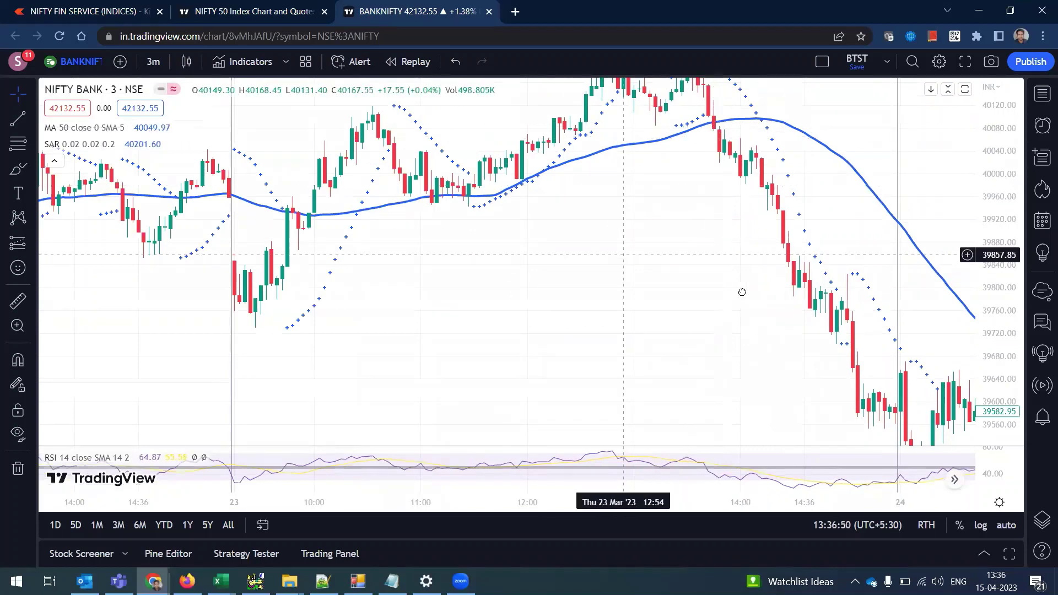
left_click_drag(382, 326, 424, 335)
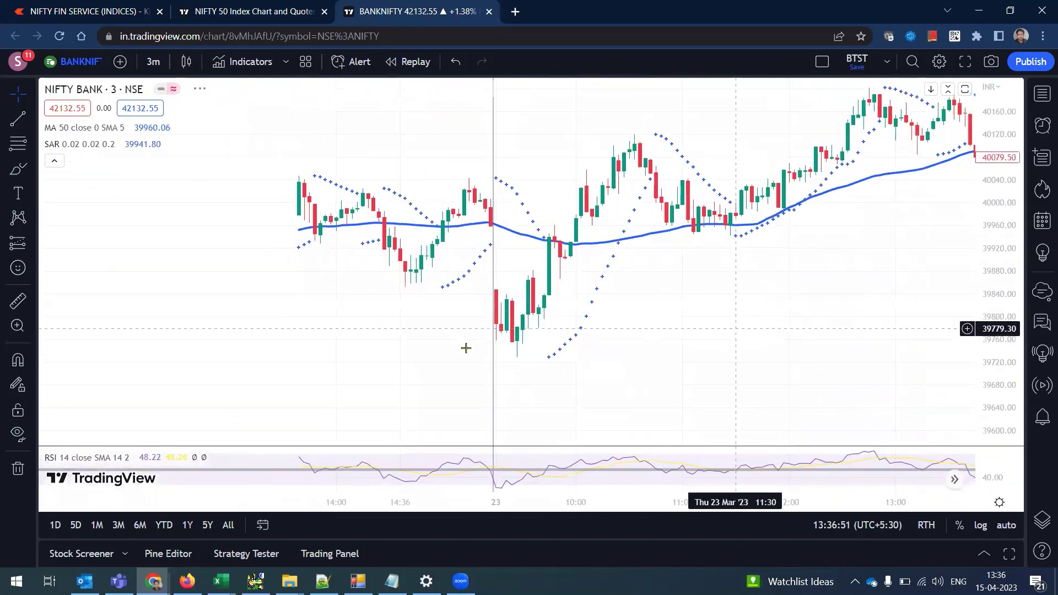
scroll(588, 111, "right", 10)
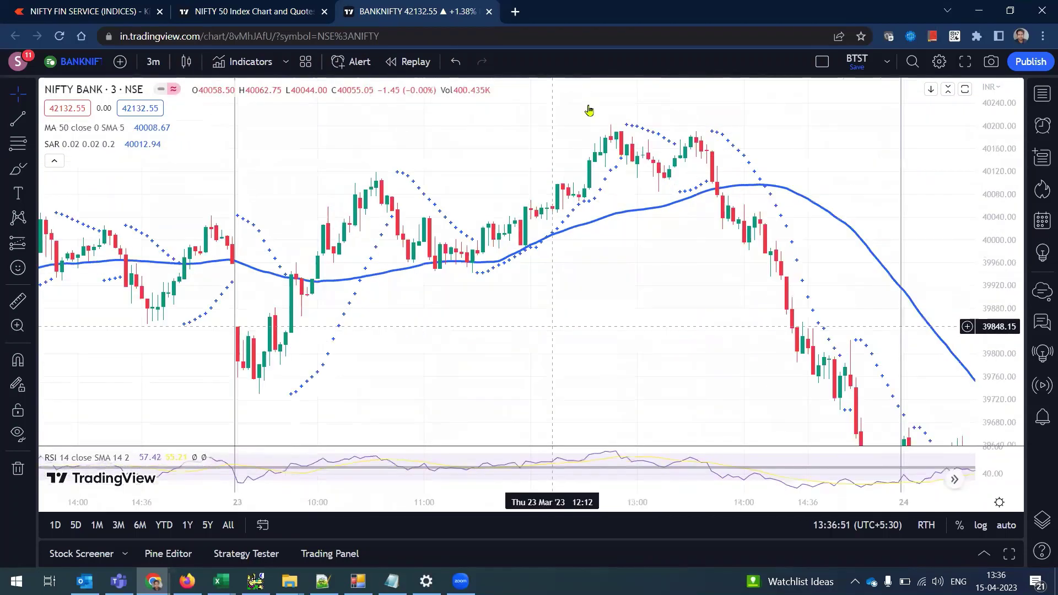
left_click_drag(497, 322, 555, 235)
scroll(768, 385, "left", 9)
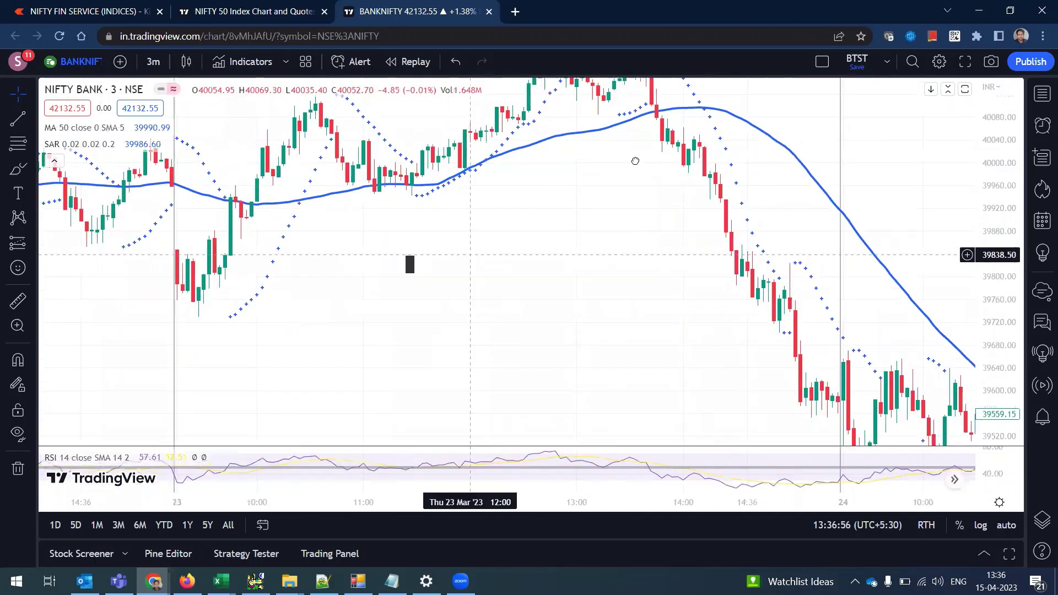
scroll(599, 243, "left", 12)
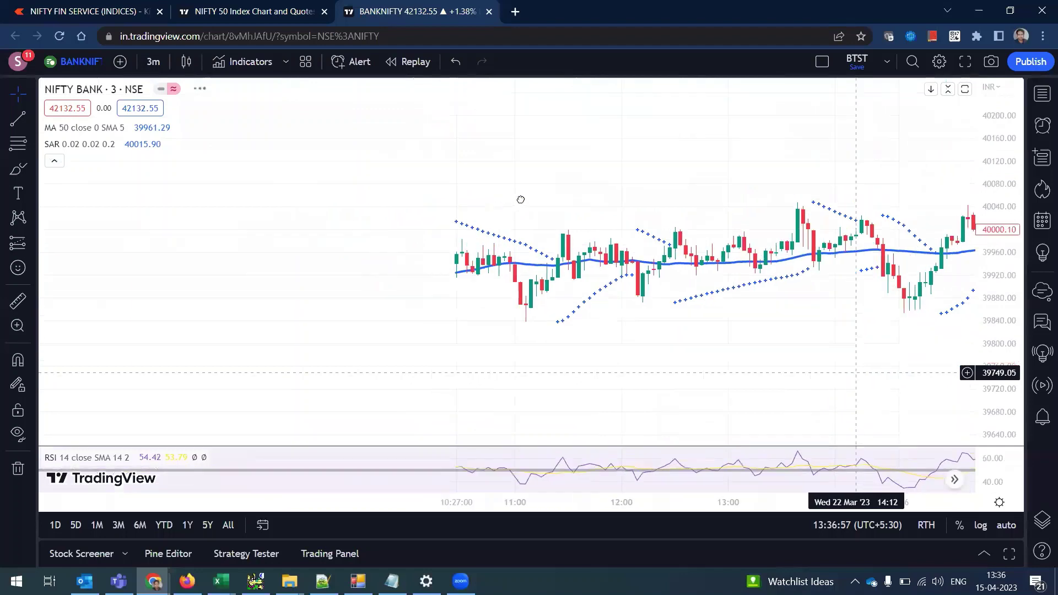
Step: Examine the 21 March session around 12:00 to 12:30, checking the moving average crossover, SAR dots and RSI against the buy conditions
scroll(569, 298, "left", 1)
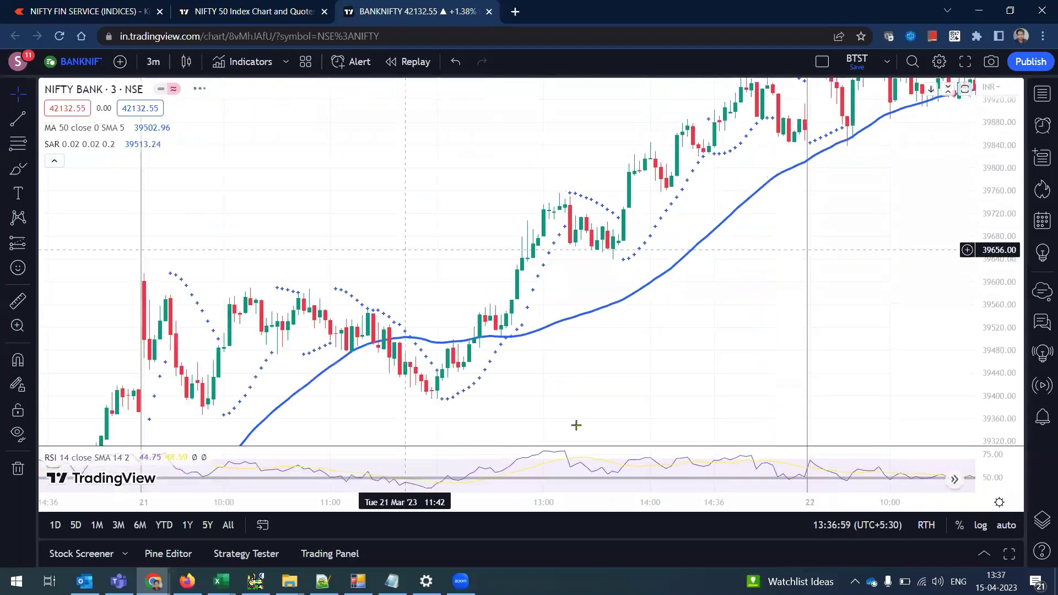
scroll(581, 305, "left", 3)
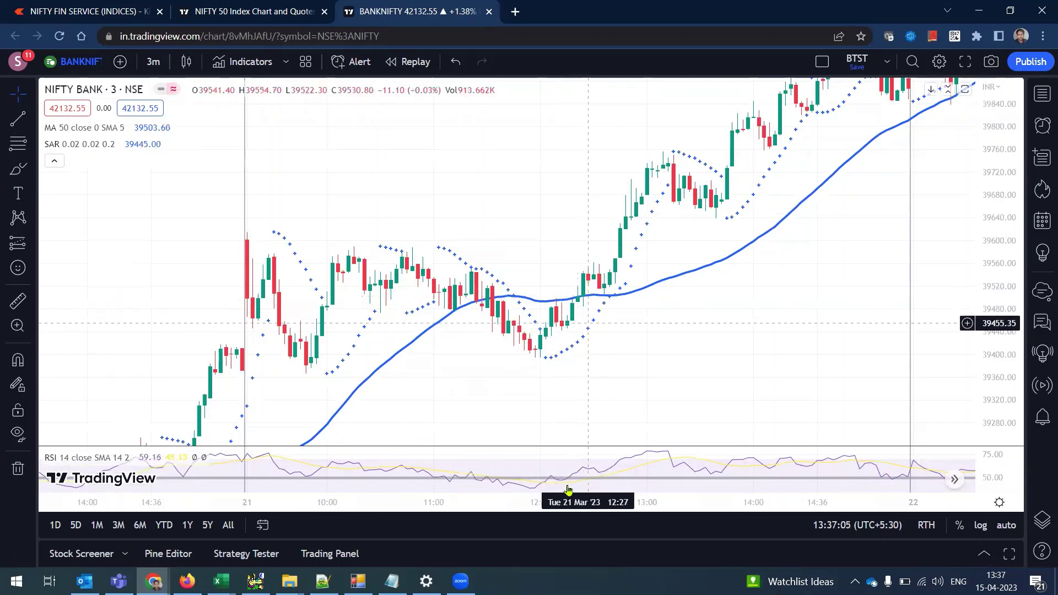
mouse_move(573, 481)
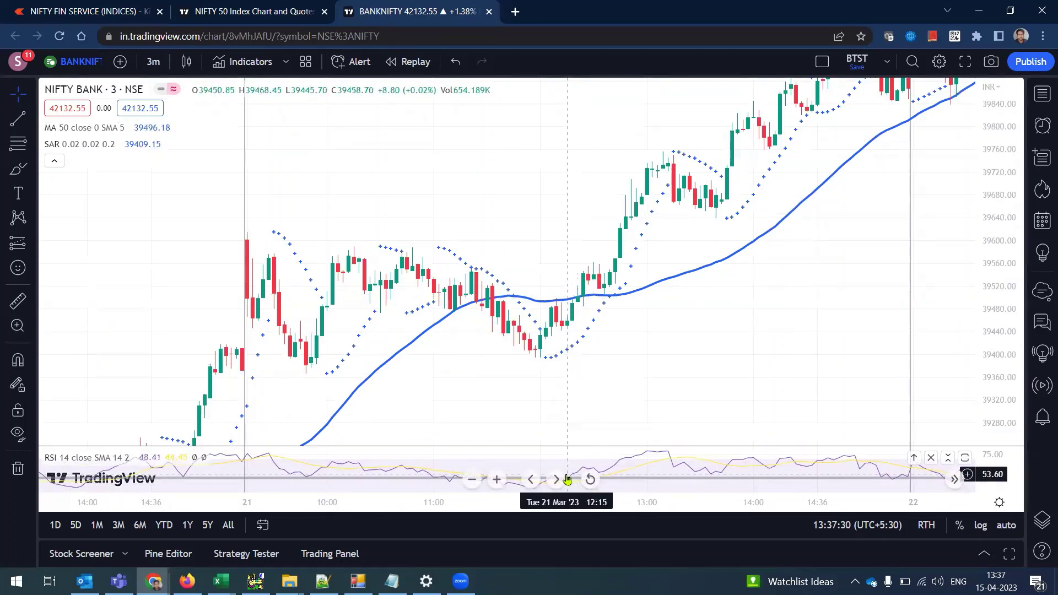
left_click_drag(583, 180, 406, 259)
scroll(406, 260, "right", 5)
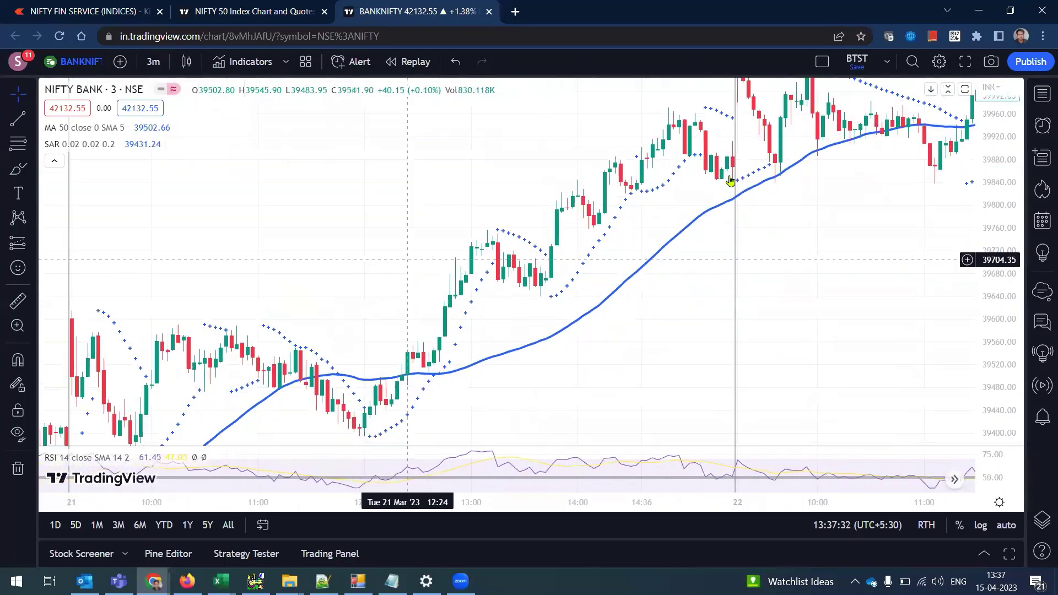
scroll(400, 183, "left", 1)
scroll(673, 343, "left", 8)
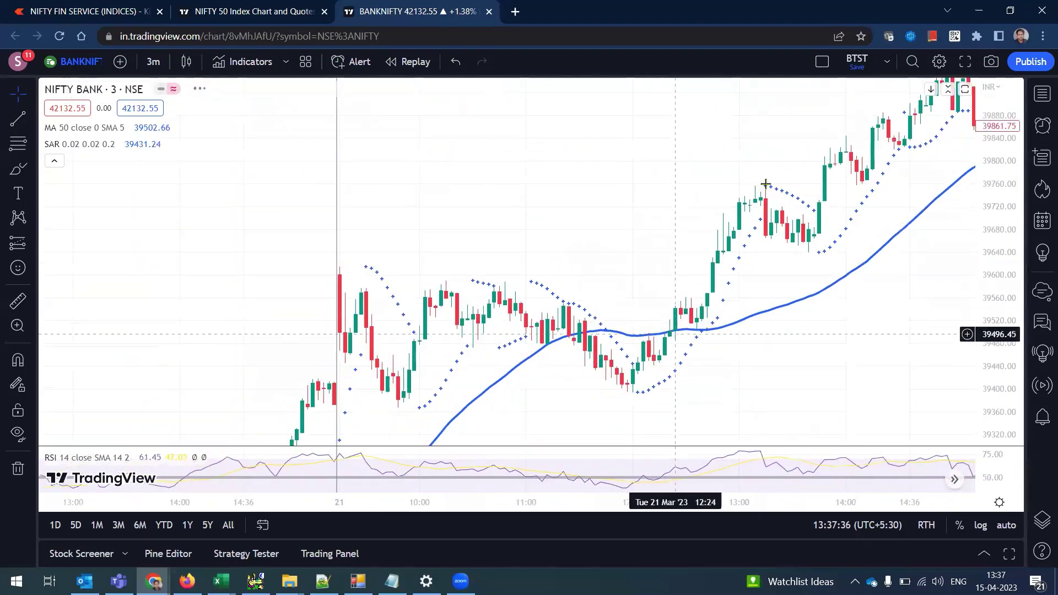
scroll(717, 188, "right", 5)
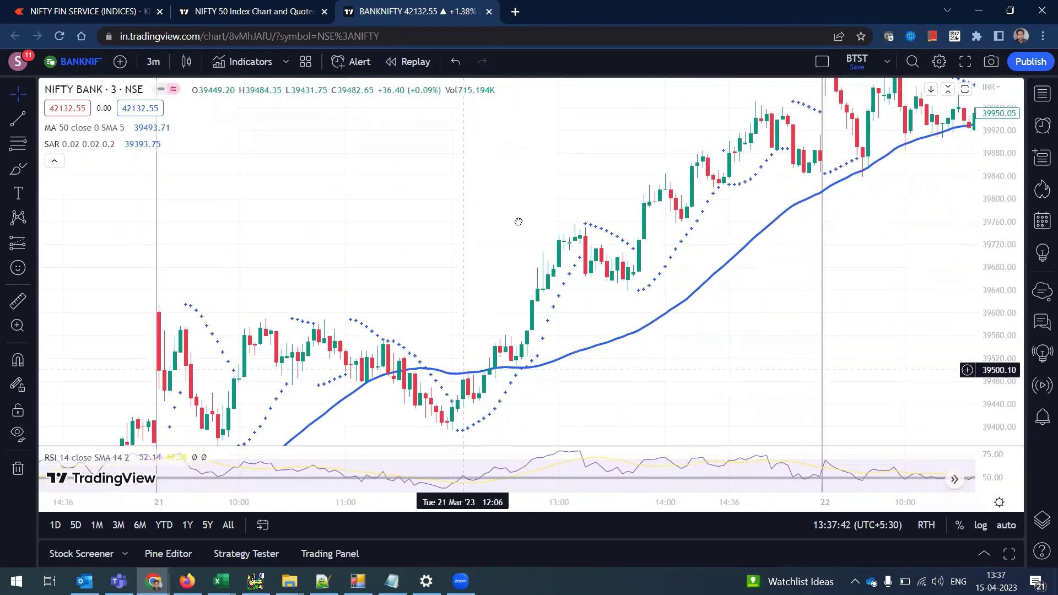
scroll(585, 147, "left", 1)
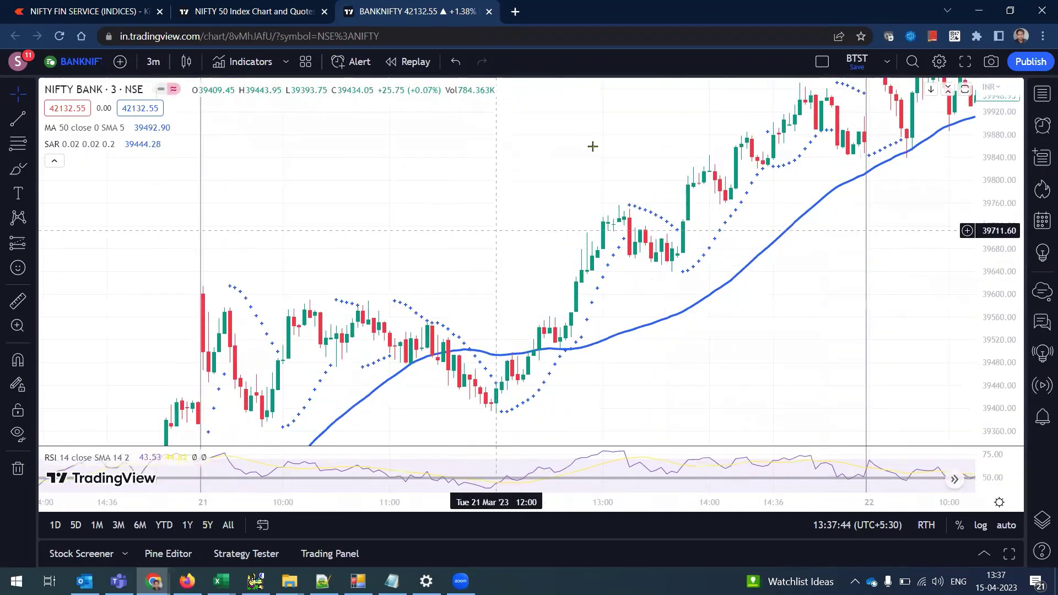
Step: Enlarge the RSI pane and review the moving average, SAR and RSI signals in the 20, 17 and 16 March sessions
scroll(592, 146, "left", 7)
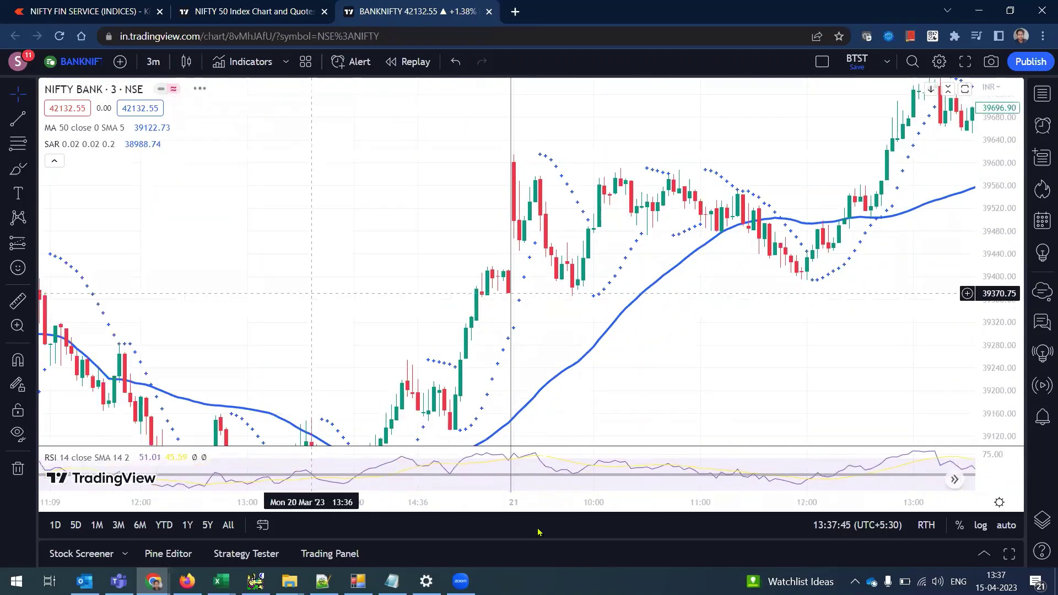
scroll(545, 381, "left", 10)
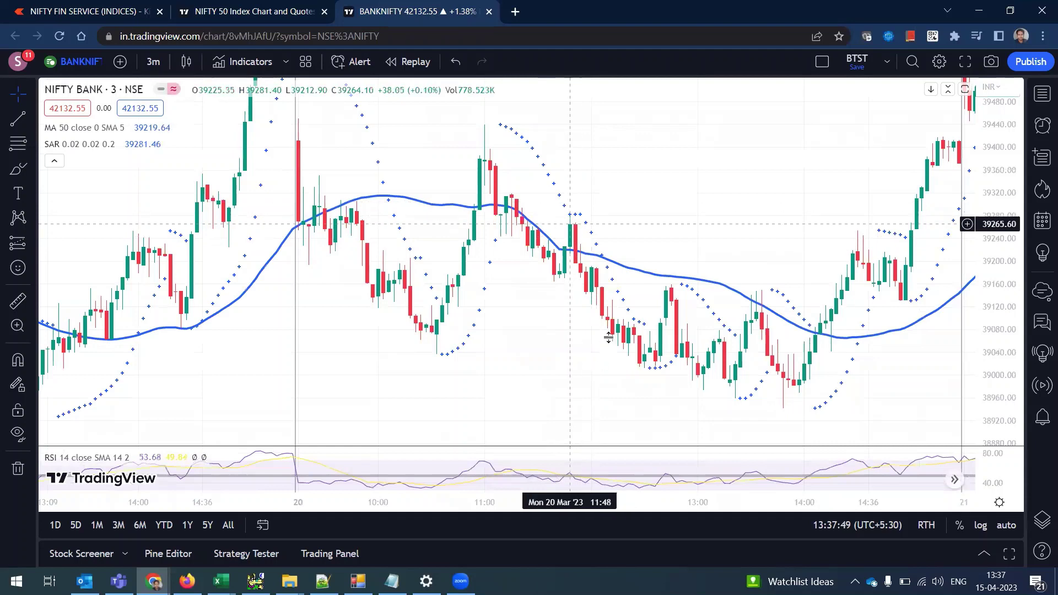
left_click_drag(608, 446, 608, 334)
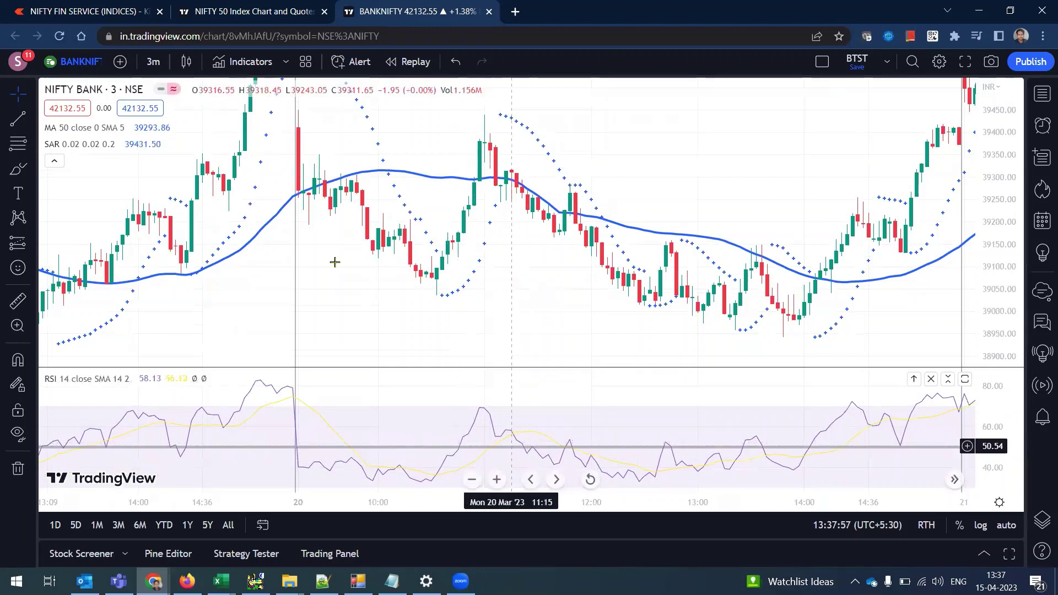
left_click_drag(272, 277, 826, 276)
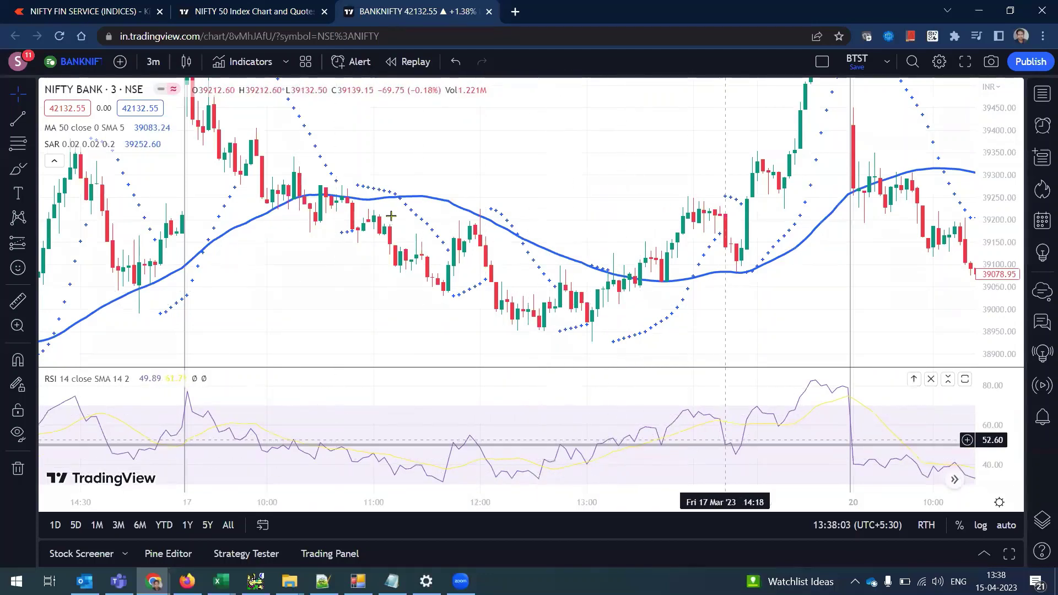
left_click_drag(428, 223, 952, 207)
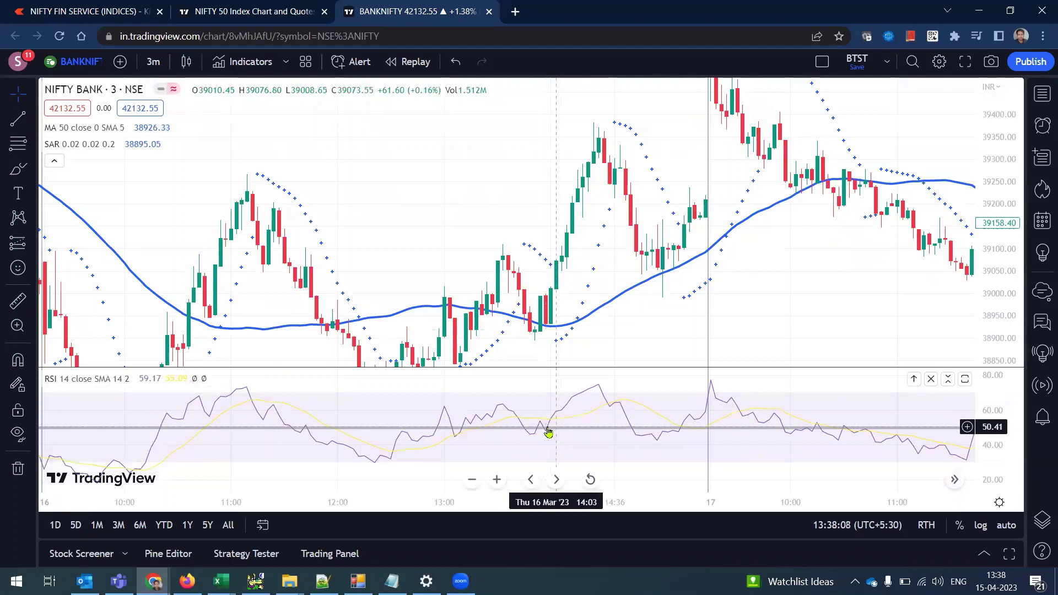